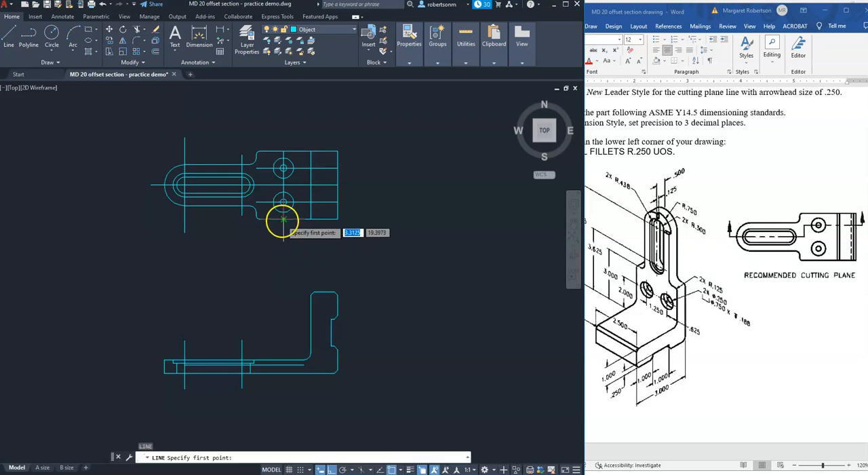
# Draw a vertical line about 6.23 long from the hole centreline at the top view's lower edge down through the front view.
pyautogui.click(259, 219)
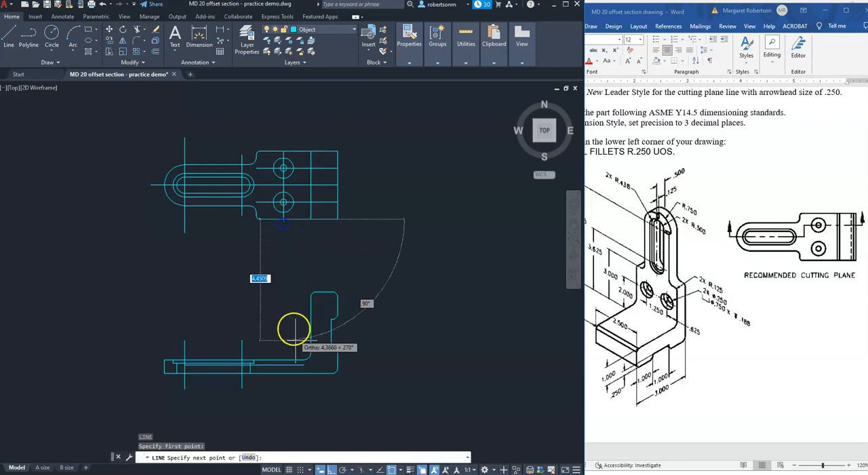
pyautogui.click(284, 390)
pyautogui.press('Return')
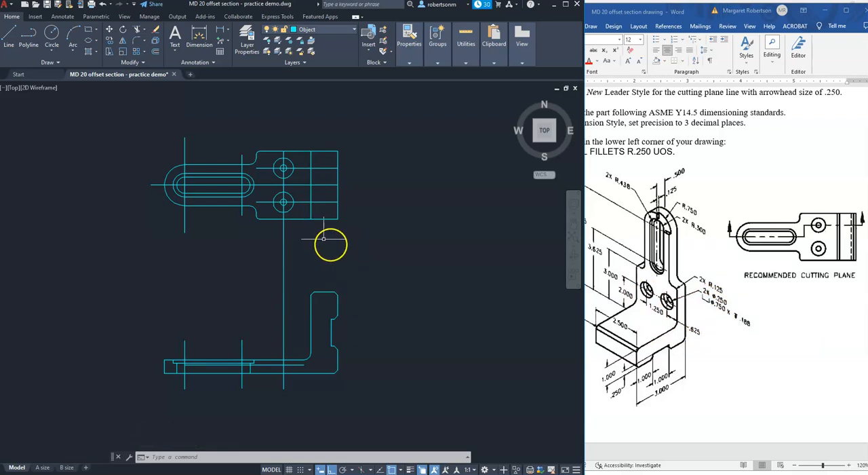
# Project the left edges of the lower small hole and its counterbore from the top view down to the front view's base.
pyautogui.press('l')
pyautogui.press('Return')
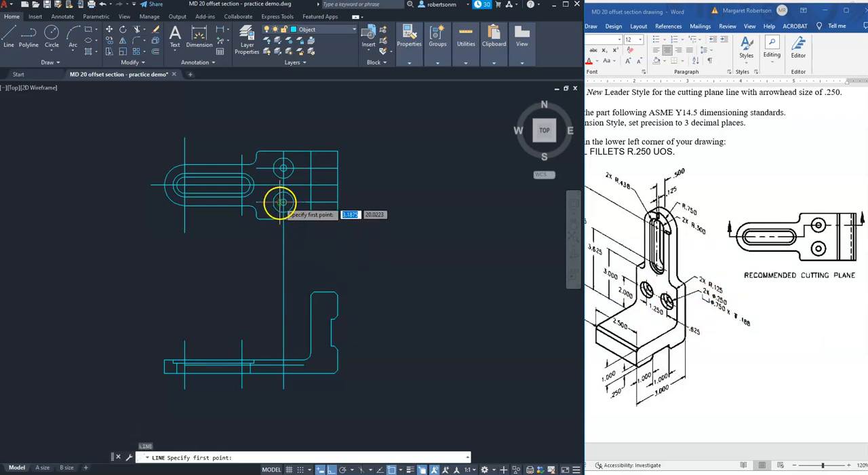
pyautogui.click(283, 202)
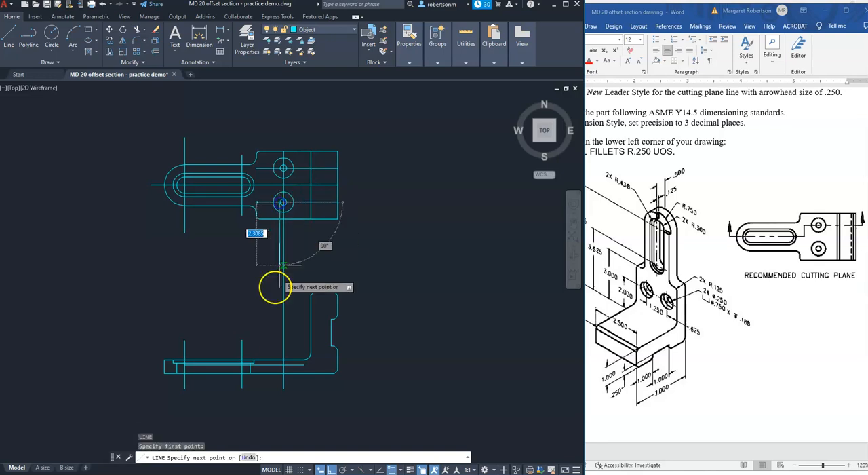
pyautogui.click(279, 374)
pyautogui.press('Return')
pyautogui.press('Return')
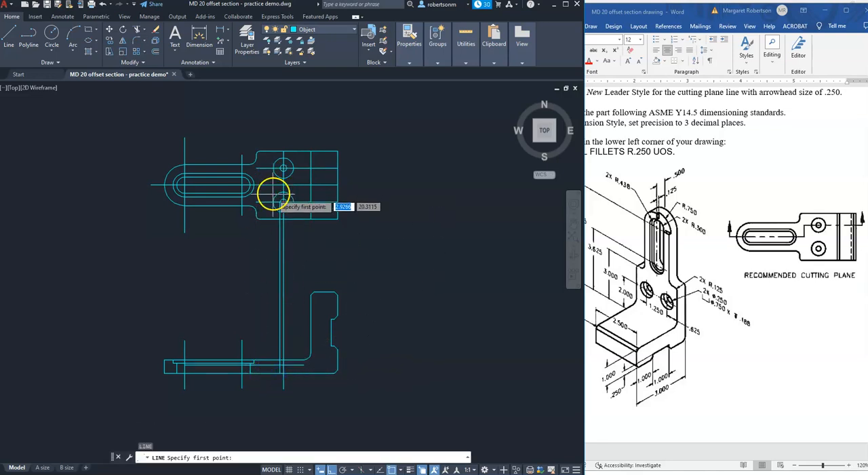
pyautogui.click(273, 202)
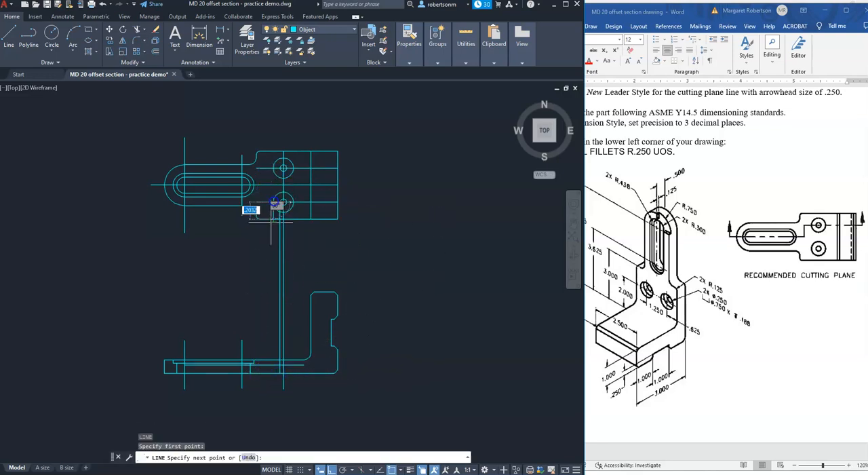
pyautogui.click(273, 373)
pyautogui.press('Return')
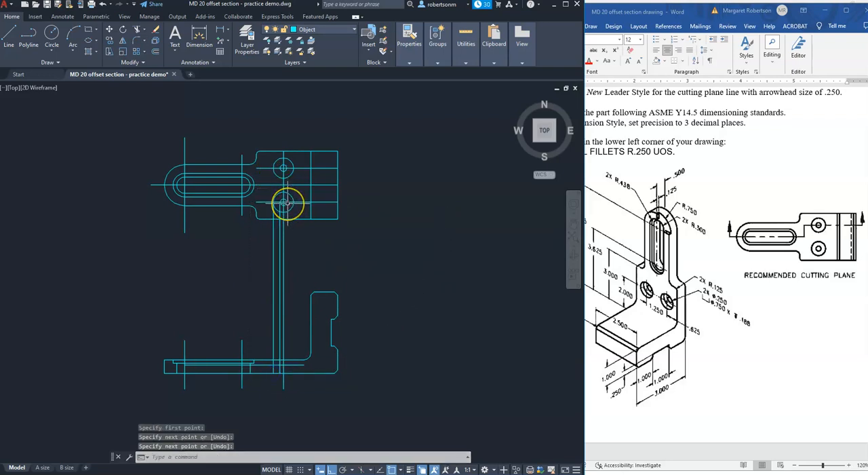
# Project the right edges of the lower small hole and its counterbore from the top view down to the front view's base.
pyautogui.press('Return')
pyautogui.click(284, 204)
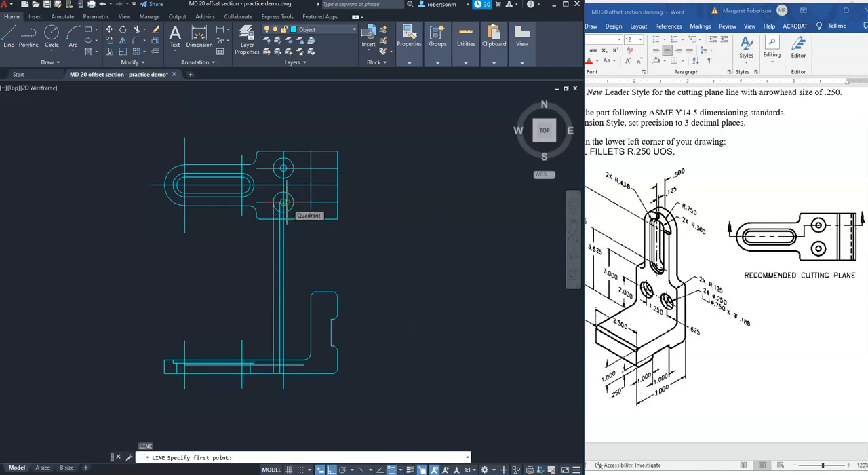
pyautogui.click(288, 372)
pyautogui.press('Return')
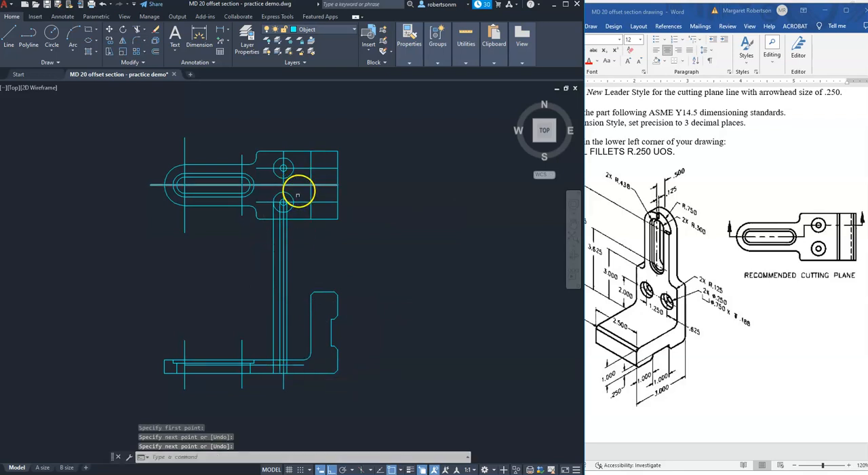
pyautogui.press('Return')
pyautogui.click(287, 203)
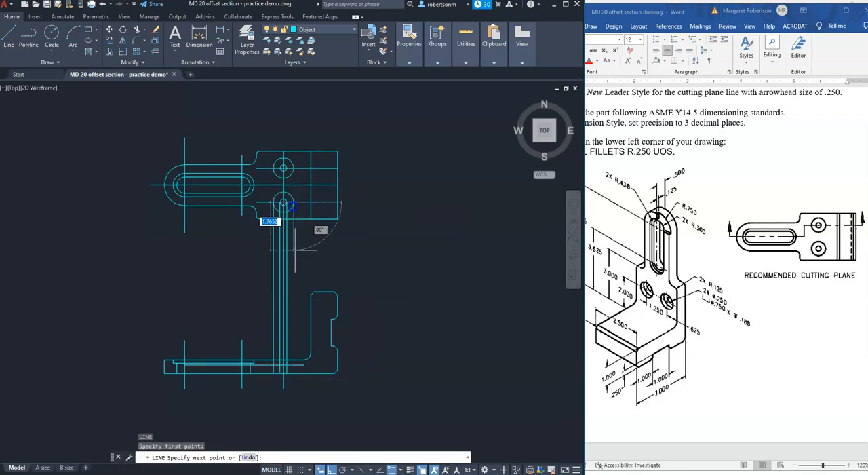
pyautogui.click(293, 374)
pyautogui.press('Return')
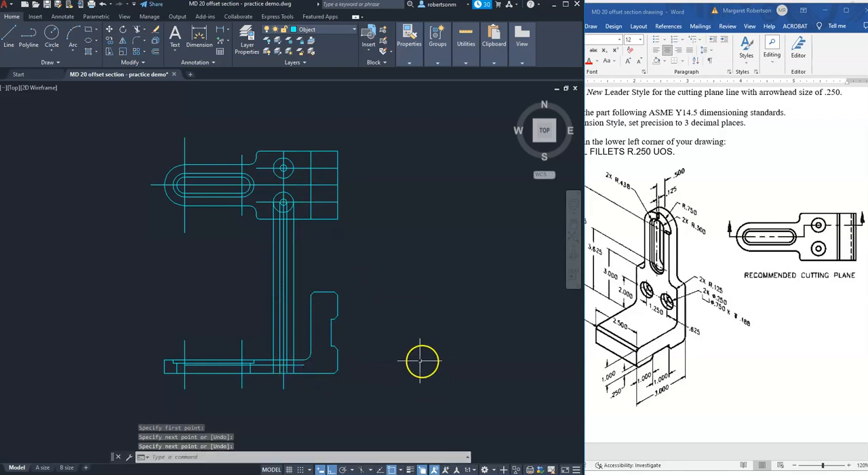
# Trim the four hole and counterbore projection lines above the front view's plate, keeping the centreline.
pyautogui.write('z')
pyautogui.press('Return')
pyautogui.click(251, 399)
pyautogui.click(344, 364)
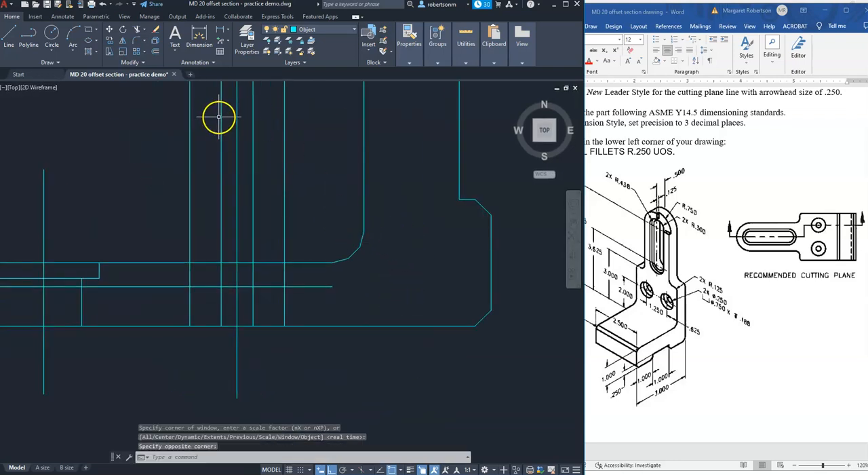
pyautogui.write('tr')
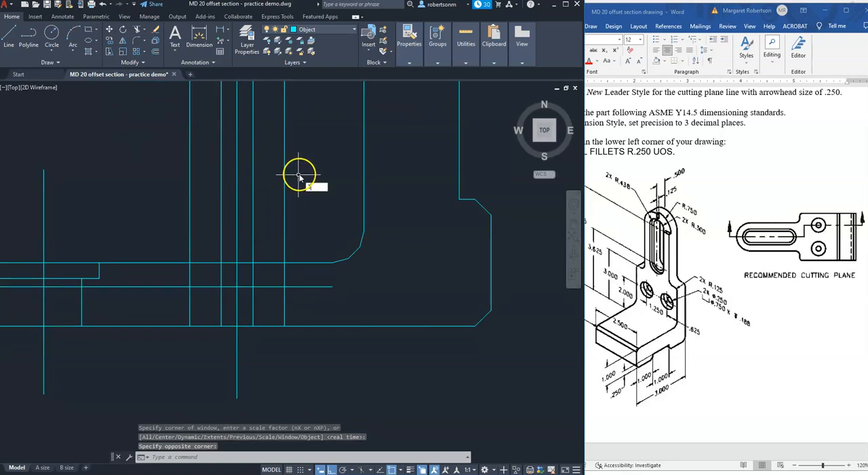
pyautogui.press('Return')
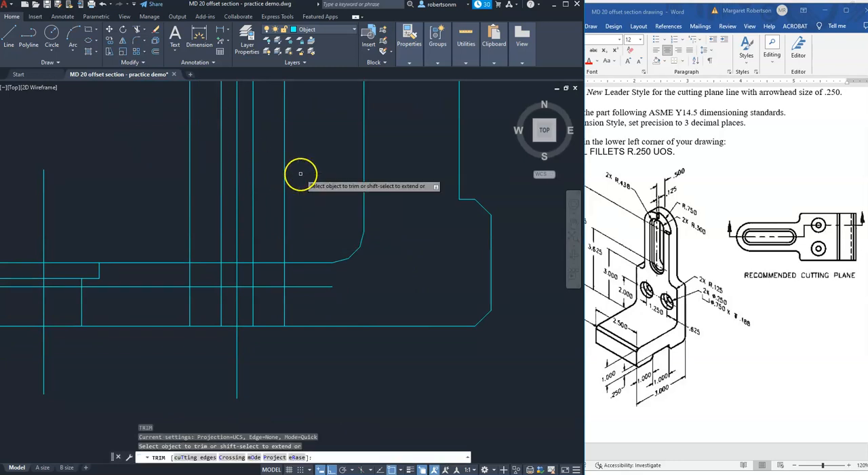
pyautogui.click(306, 210)
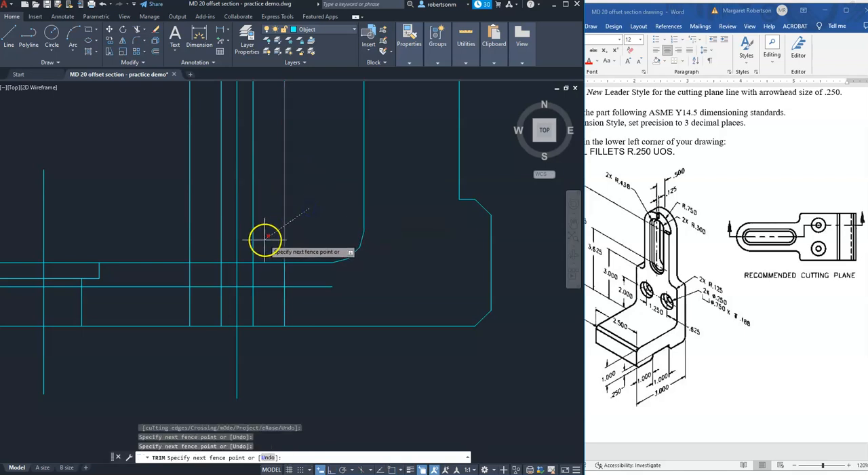
pyautogui.press('Return')
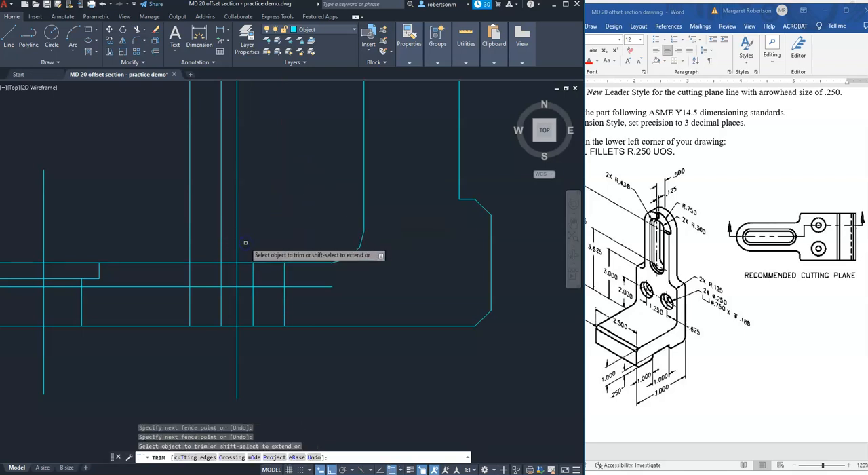
pyautogui.click(229, 211)
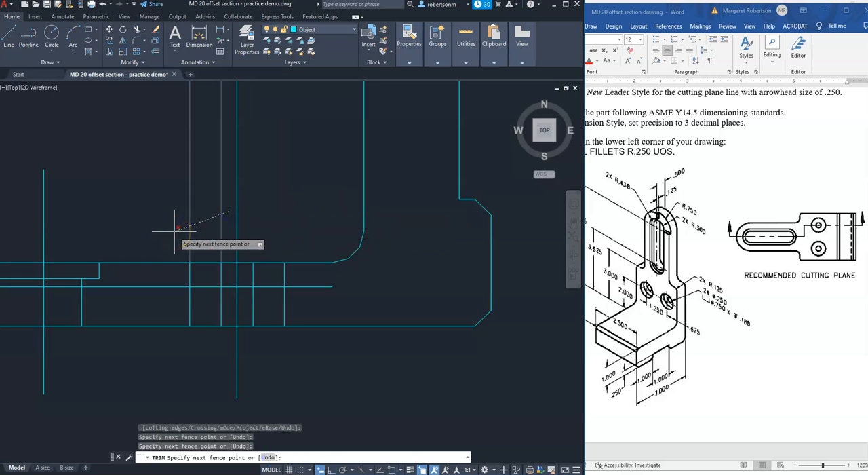
pyautogui.press('Return')
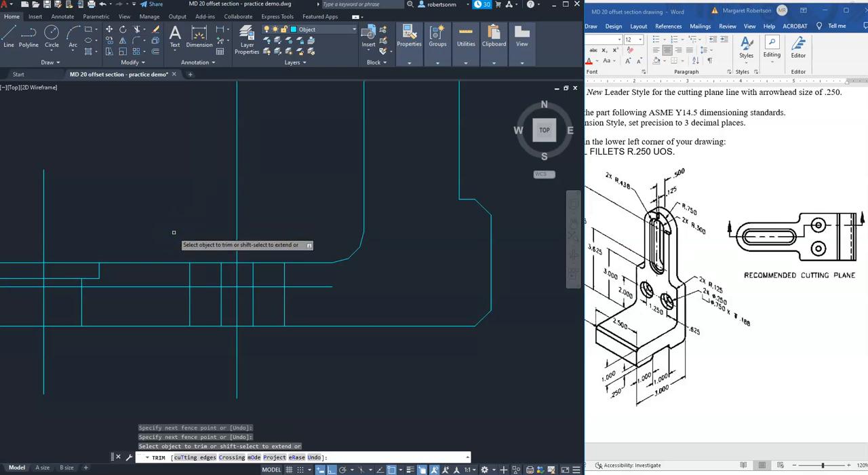
# Trim the horizontal counterbore depth line outside the two counterbore edges in the front view.
pyautogui.click(15, 287)
pyautogui.click(63, 287)
pyautogui.click(146, 288)
pyautogui.press('Return')
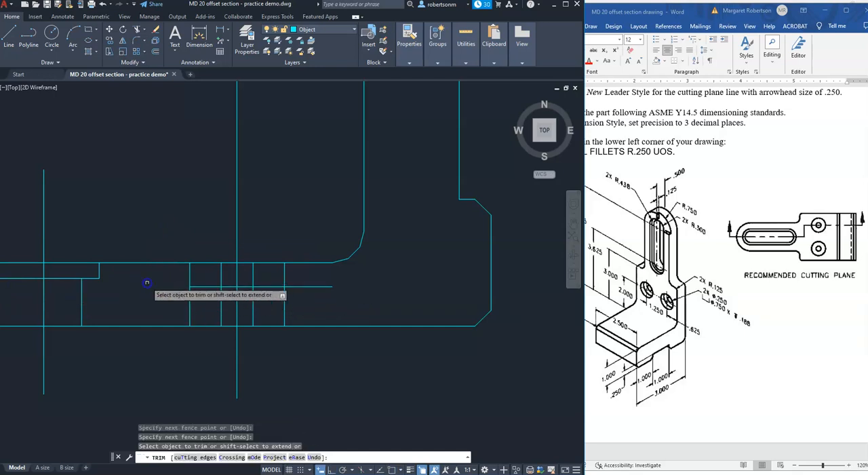
pyautogui.click(297, 287)
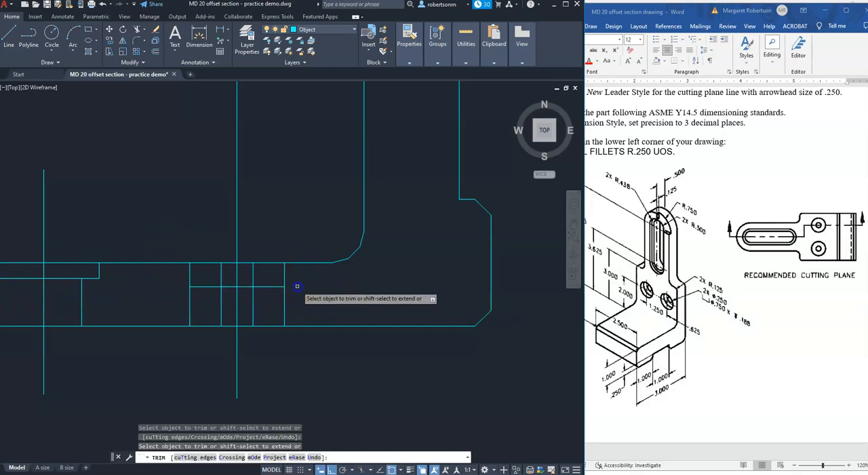
# Trim the counterbore edges below the depth line and the small hole's edges above it in the front view.
pyautogui.click(285, 307)
pyautogui.click(188, 303)
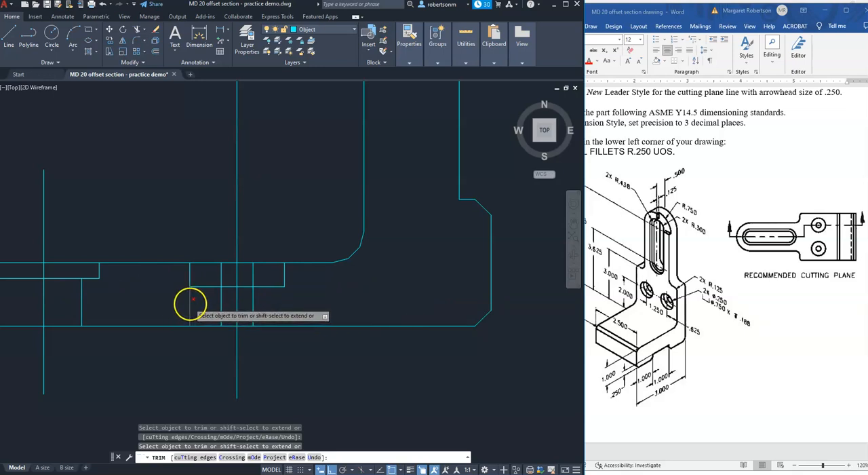
pyautogui.click(221, 274)
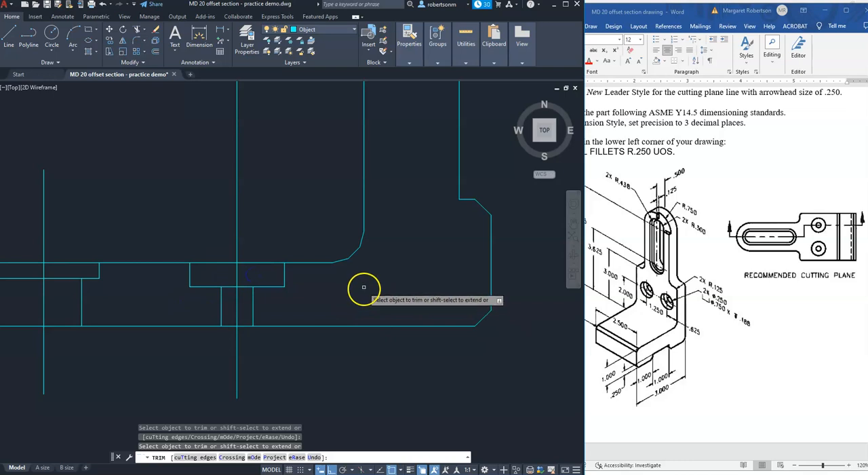
pyautogui.press('Return')
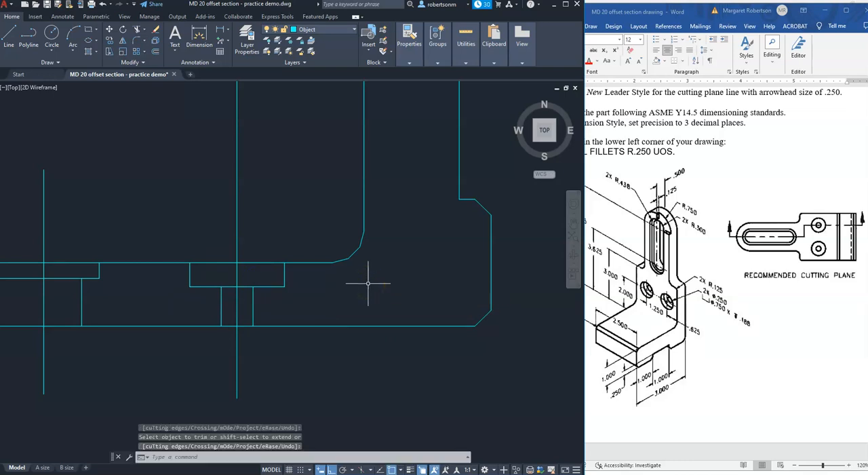
# Shorten the long hole centreline at both ends so it extends only slightly above and below the front view's plate.
pyautogui.write('z')
pyautogui.press('Return')
pyautogui.write('p')
pyautogui.press('Return')
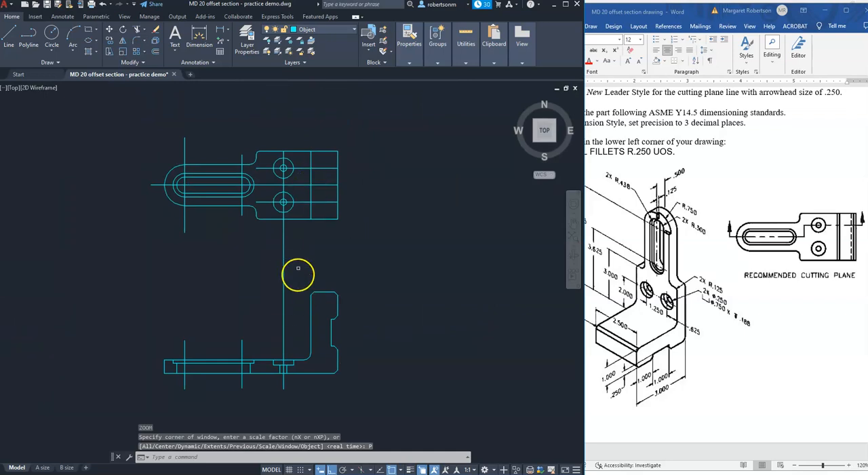
pyautogui.click(283, 318)
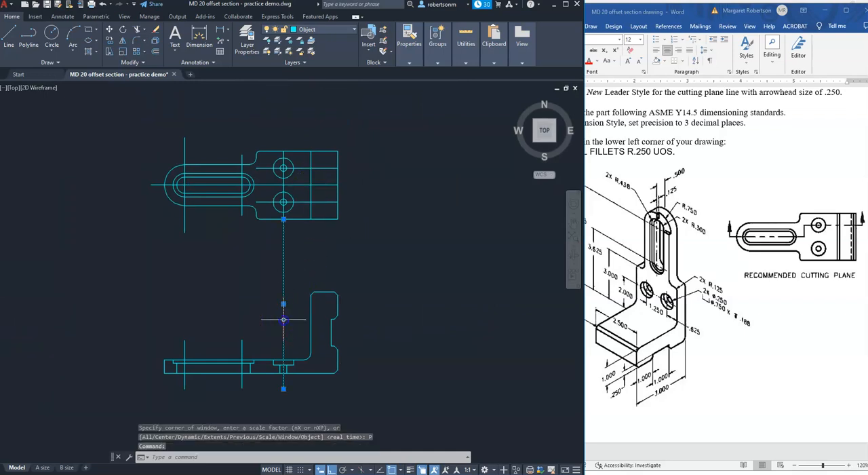
pyautogui.click(284, 219)
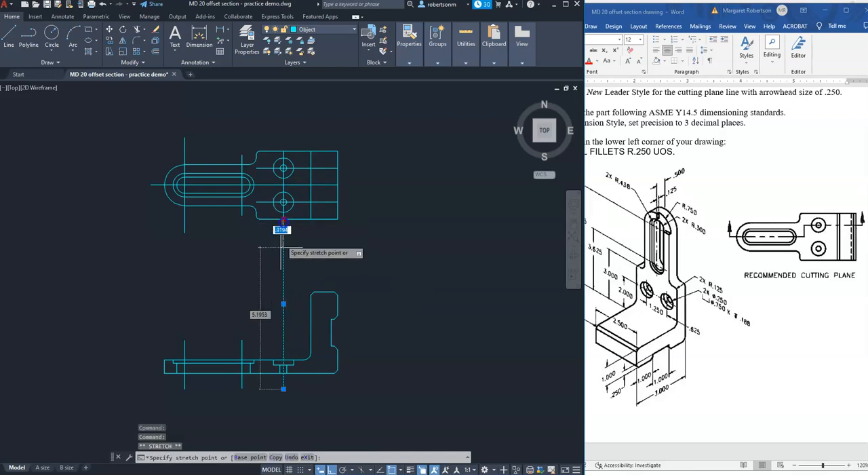
pyautogui.click(284, 349)
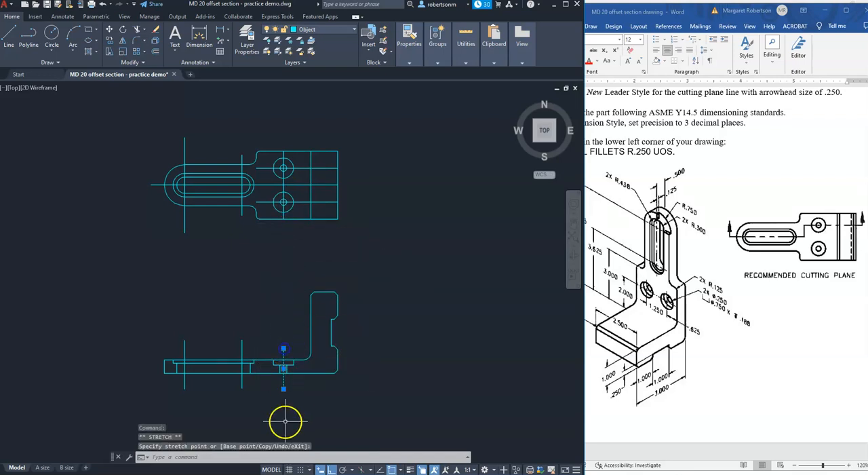
pyautogui.click(284, 383)
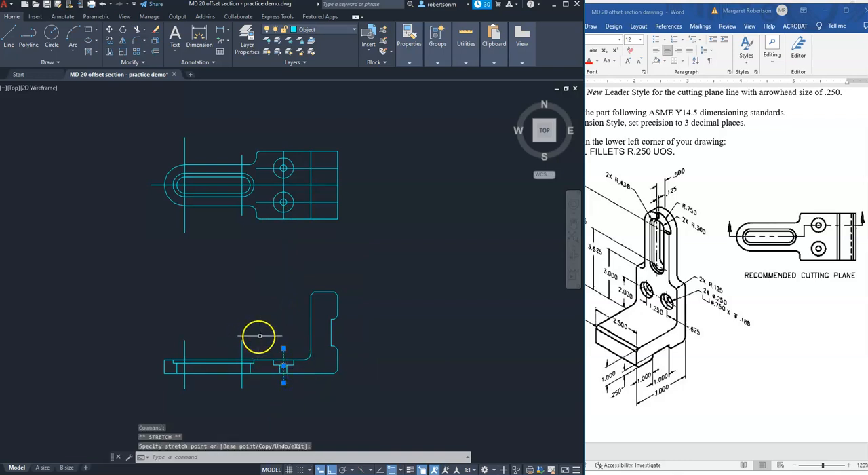
pyautogui.press('Escape')
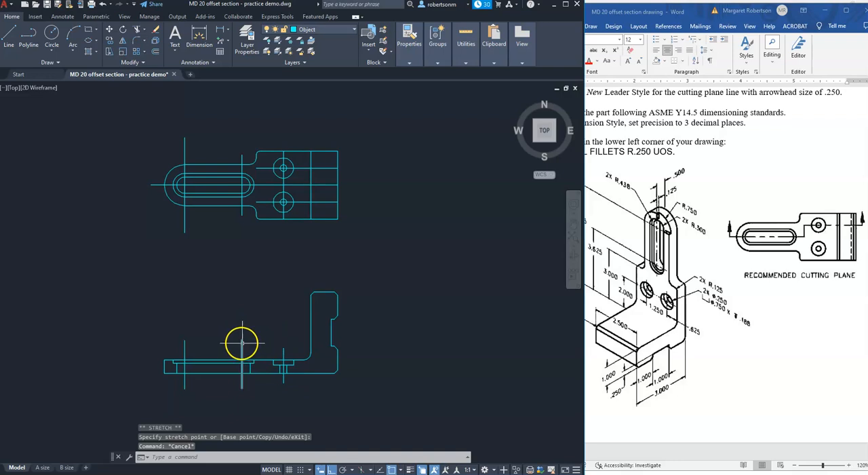
pyautogui.write('s')
pyautogui.press('Return')
pyautogui.click(257, 326)
pyautogui.click(162, 346)
pyautogui.press('Return')
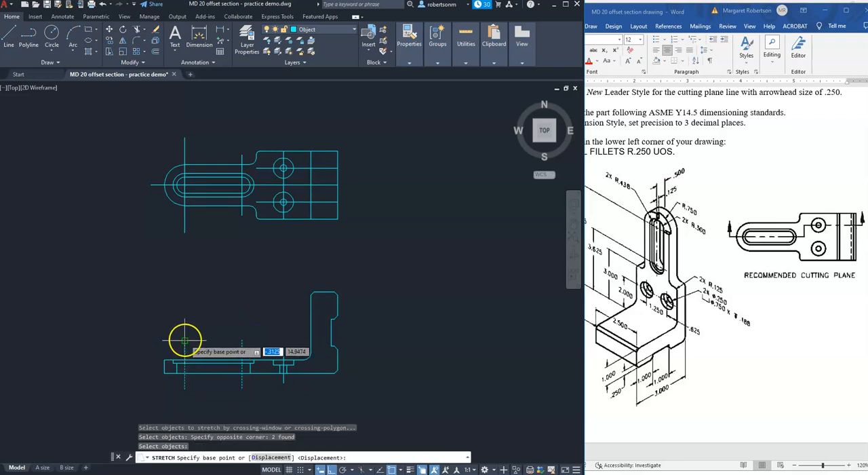
pyautogui.press('Escape')
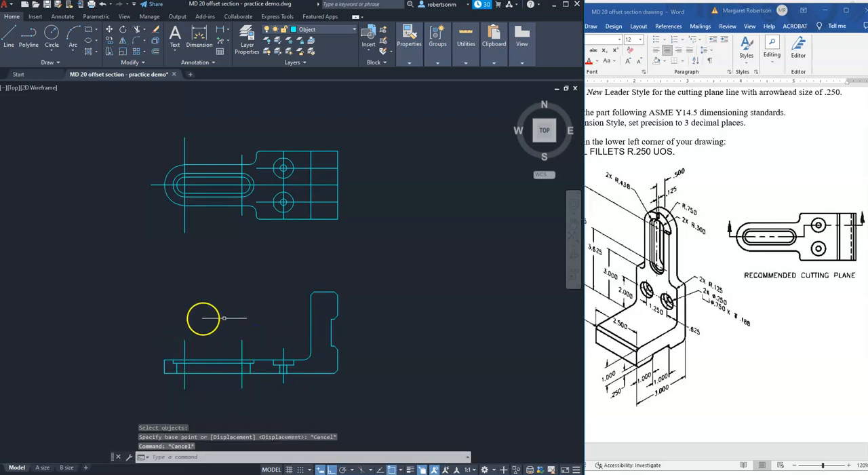
# Stretch the upper ends of the two slot centrelines in the front view straight down by about 0.27.
pyautogui.press('Return')
pyautogui.click(258, 328)
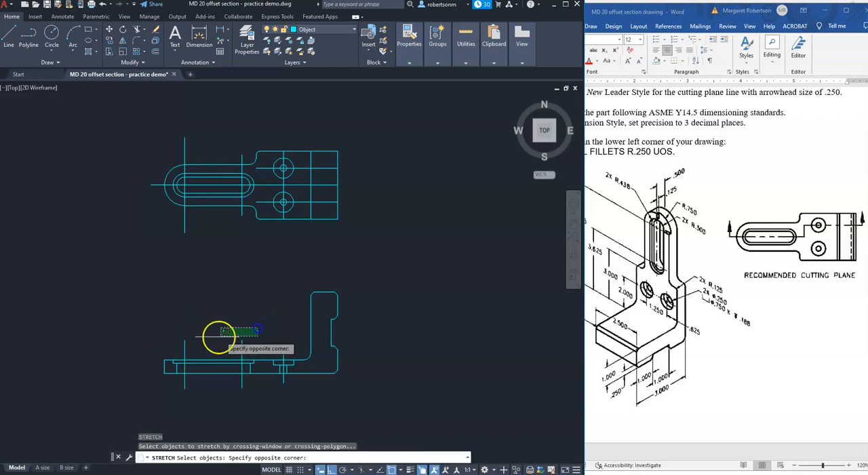
pyautogui.click(162, 346)
pyautogui.press('Return')
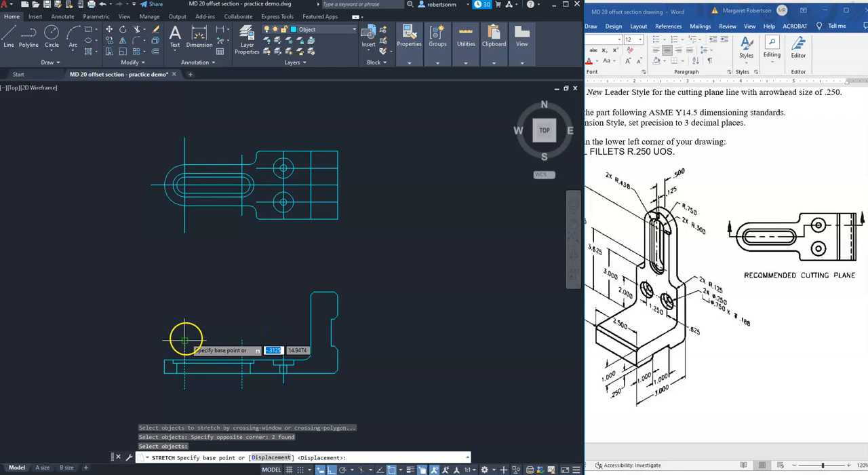
pyautogui.click(185, 339)
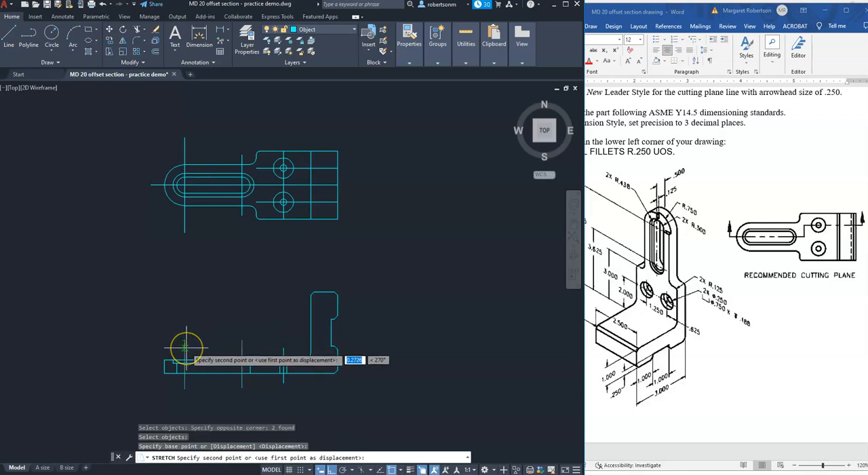
pyautogui.click(186, 349)
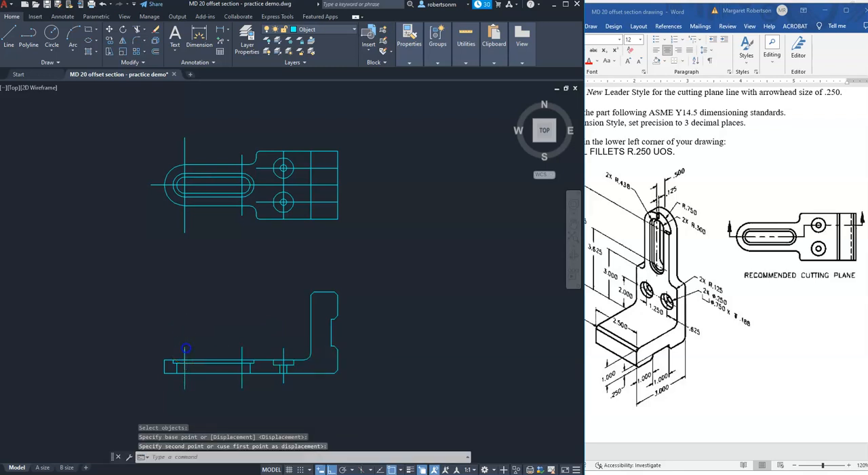
# Stretch the lower ends of the two slot centrelines in the front view straight up by about 0.24.
pyautogui.press('Return')
pyautogui.click(259, 383)
pyautogui.click(145, 408)
pyautogui.press('Return')
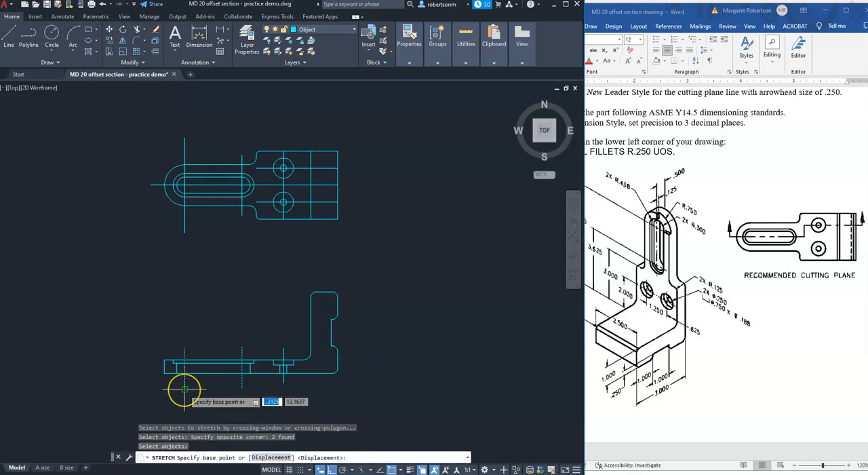
pyautogui.click(184, 389)
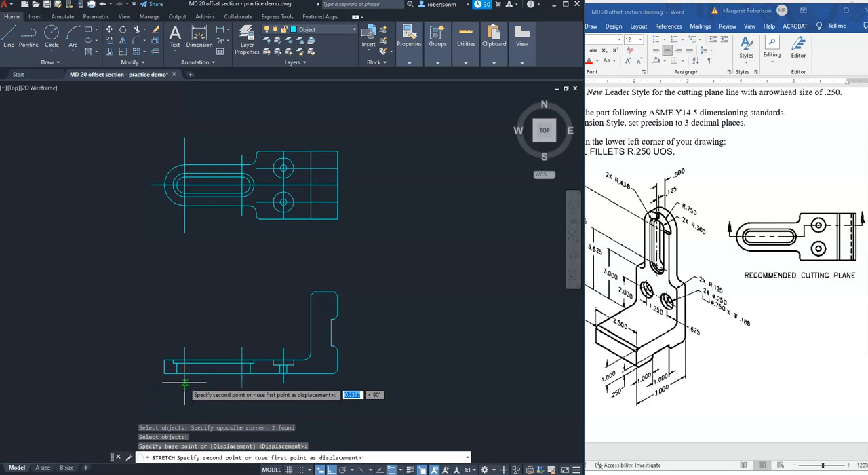
pyautogui.click(184, 384)
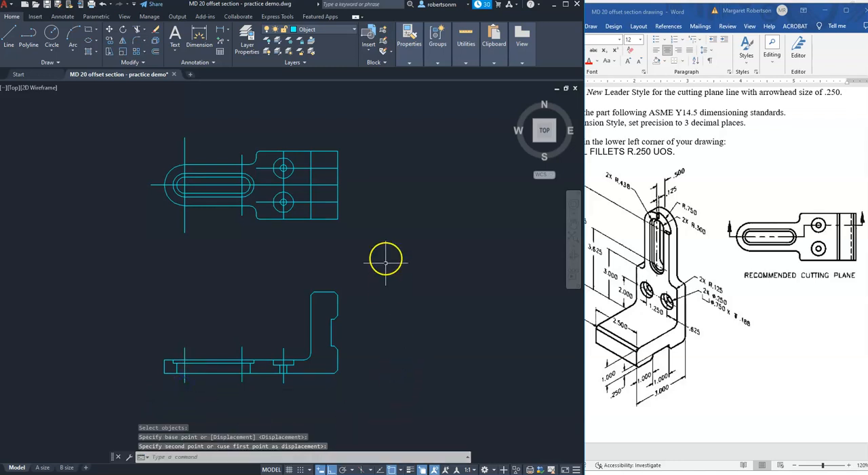
pyautogui.press('Escape')
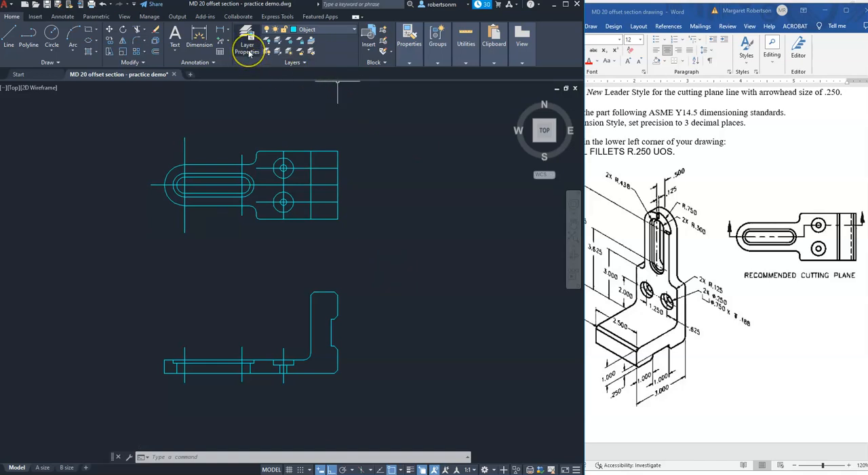
# On the Cutting Plane layer, draw the offset cutting line from the slot centreline's left end: about 4.20 right, 0.625 up, about 3.55 right.
pyautogui.click(353, 30)
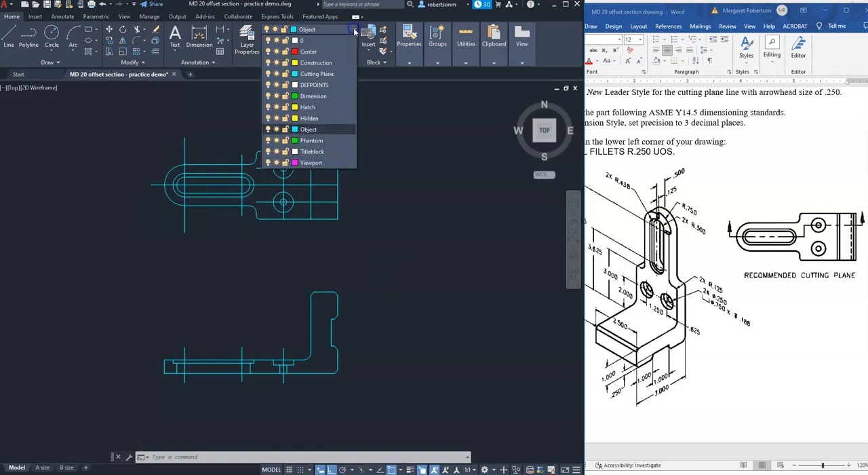
pyautogui.click(317, 74)
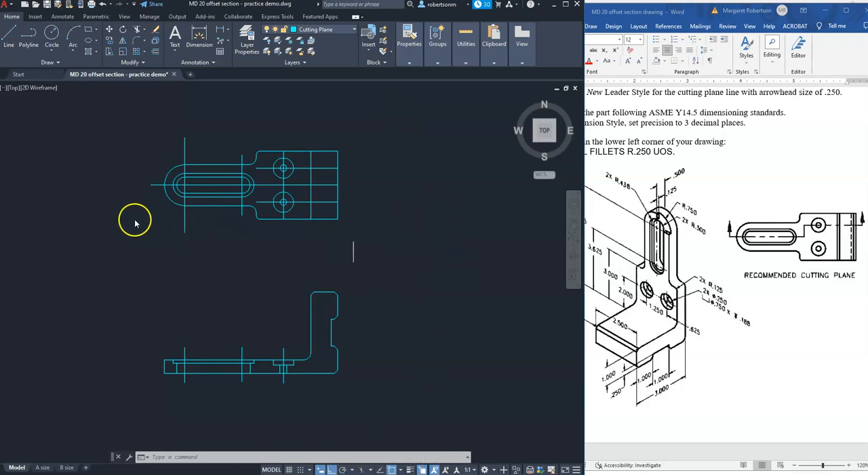
pyautogui.write('l')
pyautogui.press('Return')
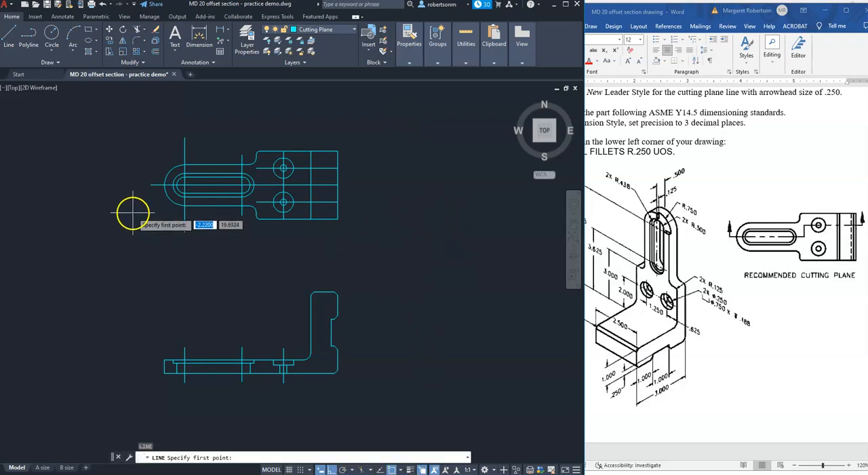
pyautogui.click(150, 184)
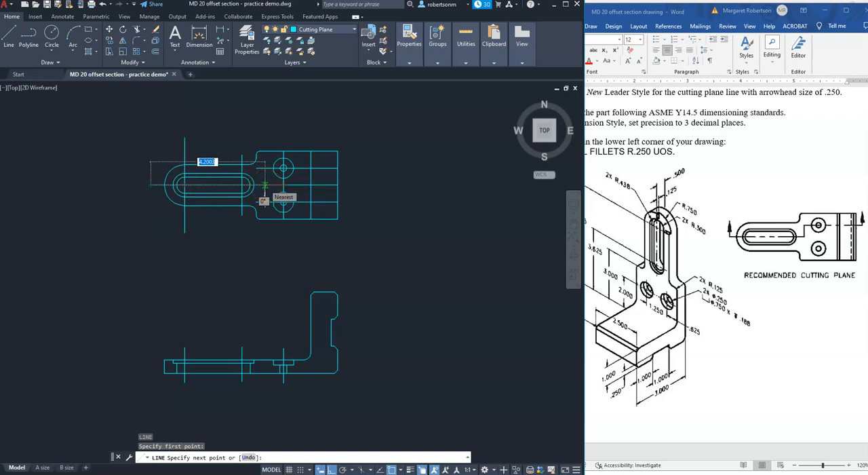
pyautogui.click(265, 185)
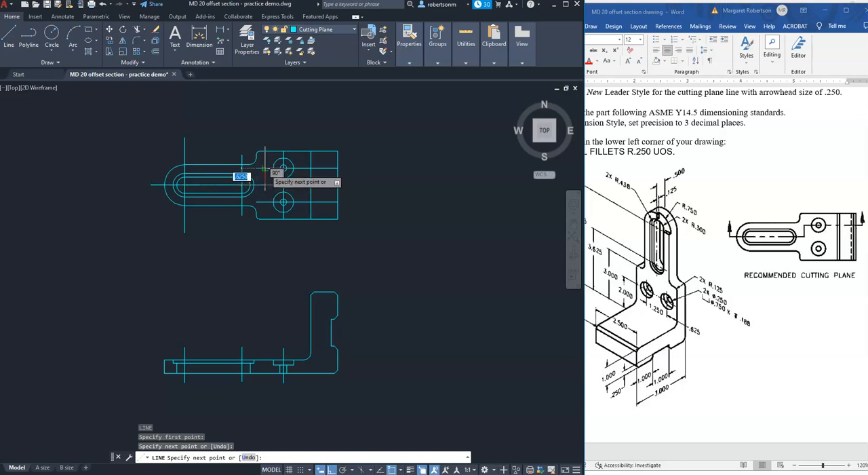
pyautogui.click(264, 168)
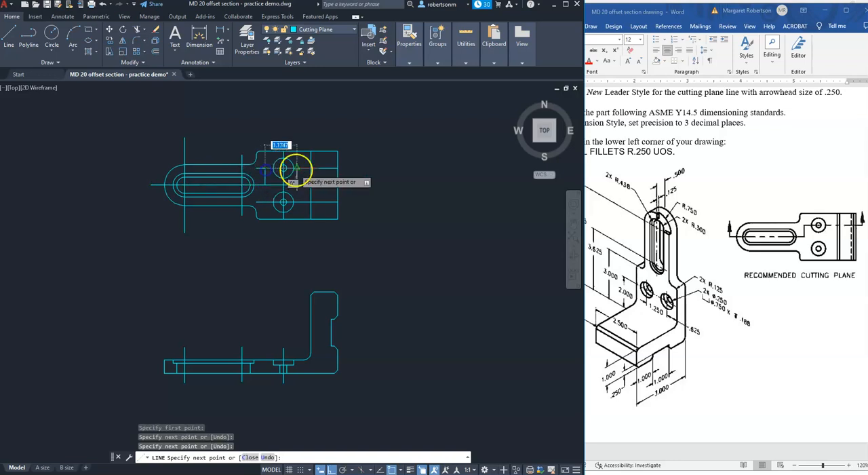
pyautogui.click(362, 167)
pyautogui.press('Return')
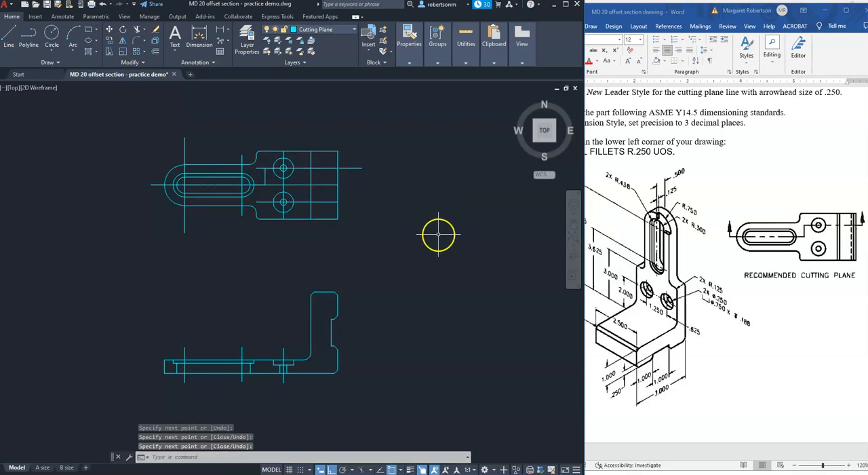
pyautogui.click(361, 167)
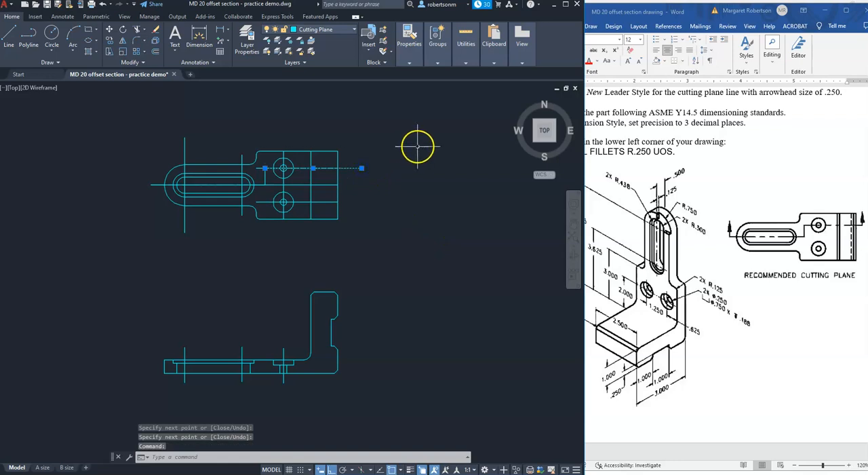
pyautogui.press('Escape')
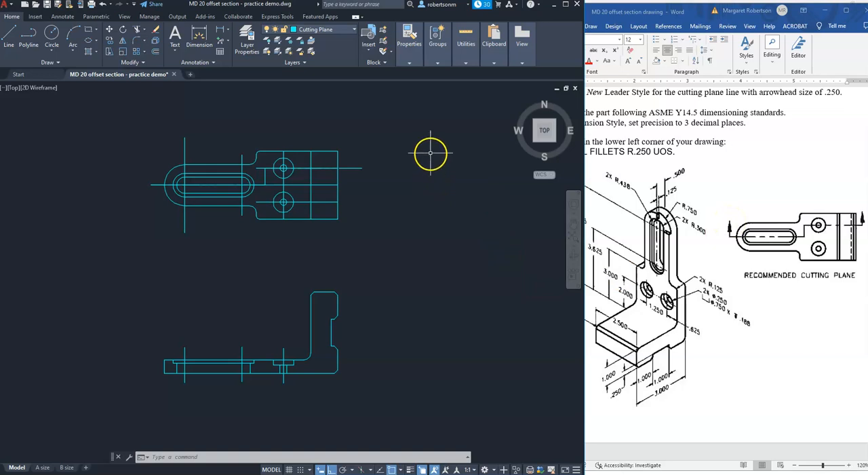
# Open the Multileader Style Manager and select the CUTTING PLANE style.
pyautogui.click(63, 16)
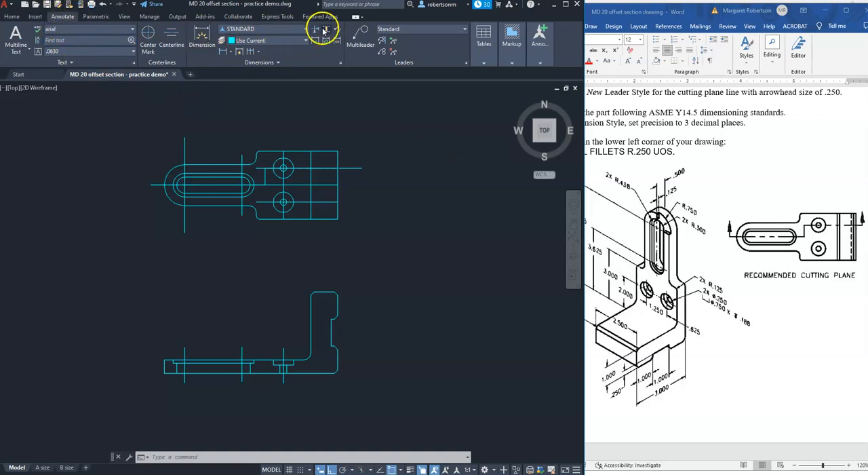
pyautogui.click(466, 62)
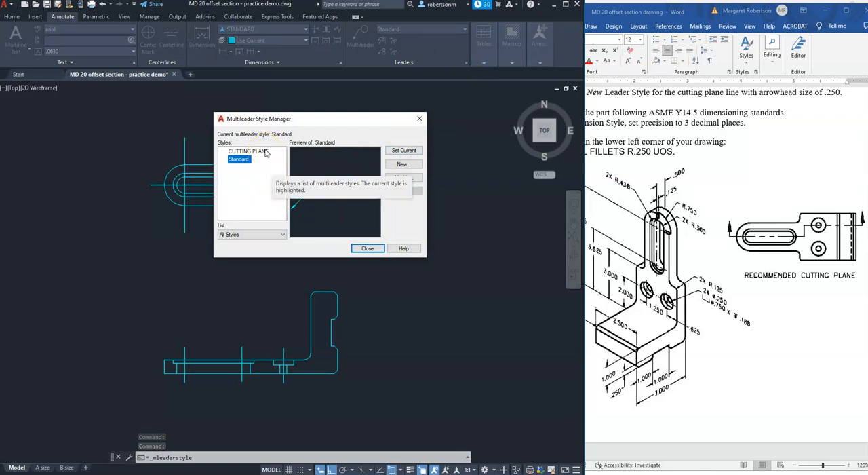
pyautogui.click(265, 151)
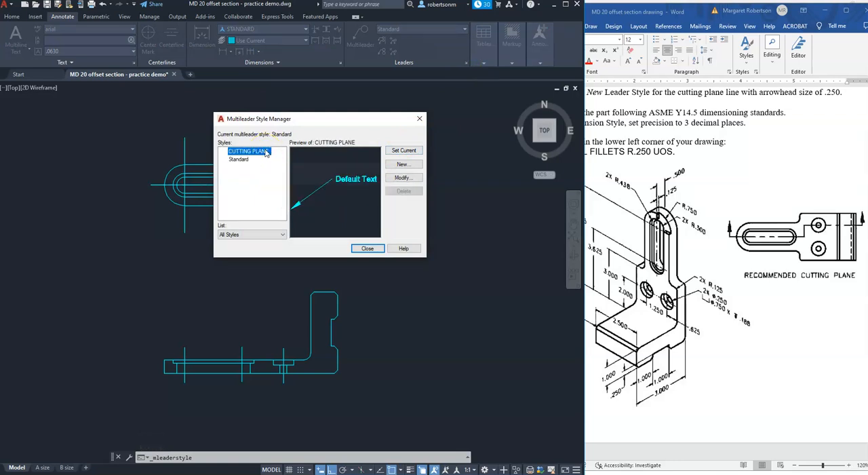
pyautogui.click(402, 165)
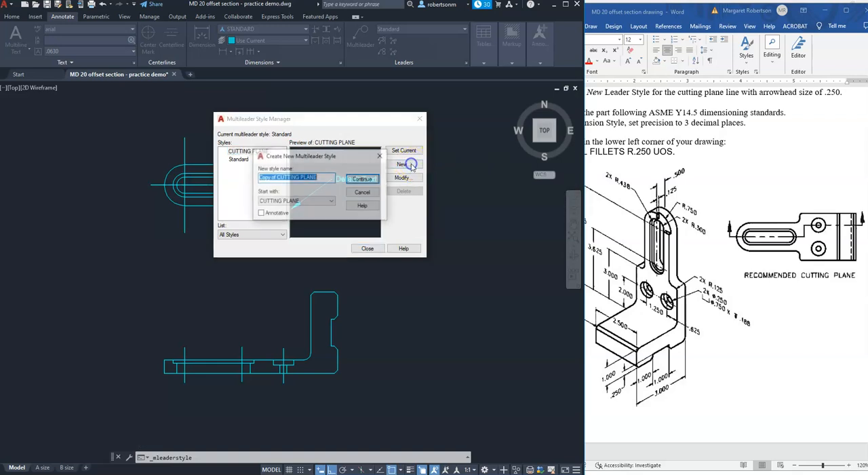
pyautogui.click(364, 193)
pyautogui.click(258, 152)
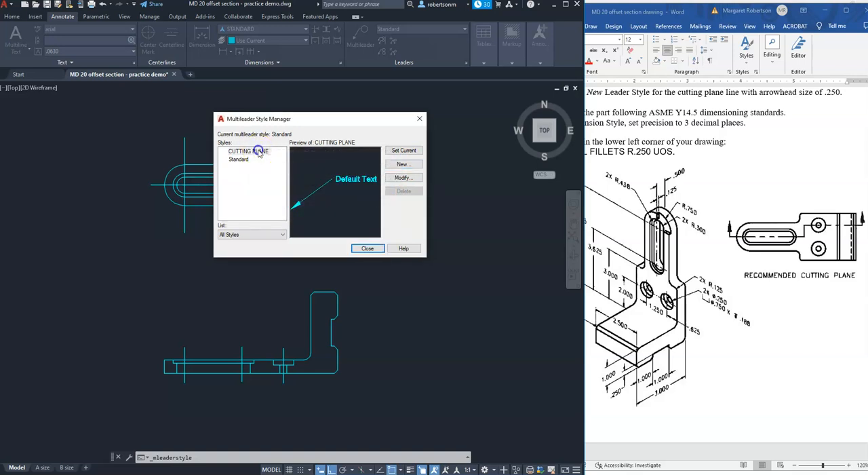
pyautogui.click(264, 198)
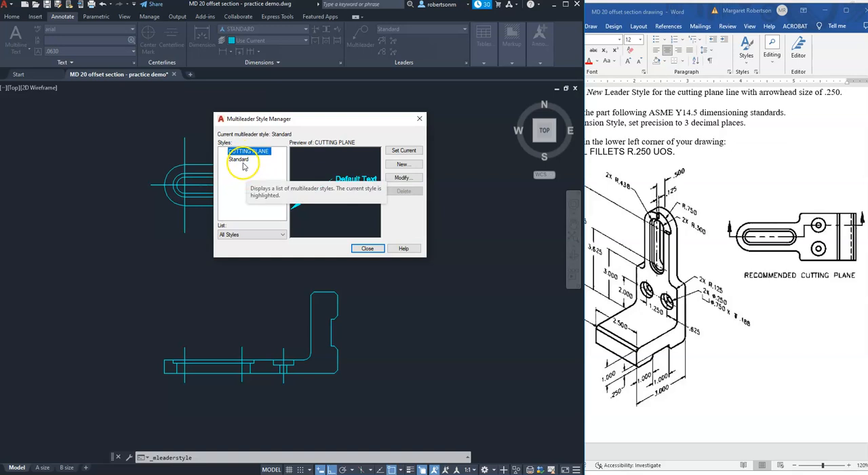
# Review the CUTTING PLANE multileader style's leader format and structure settings, keeping automatic landing switched off.
pyautogui.click(402, 178)
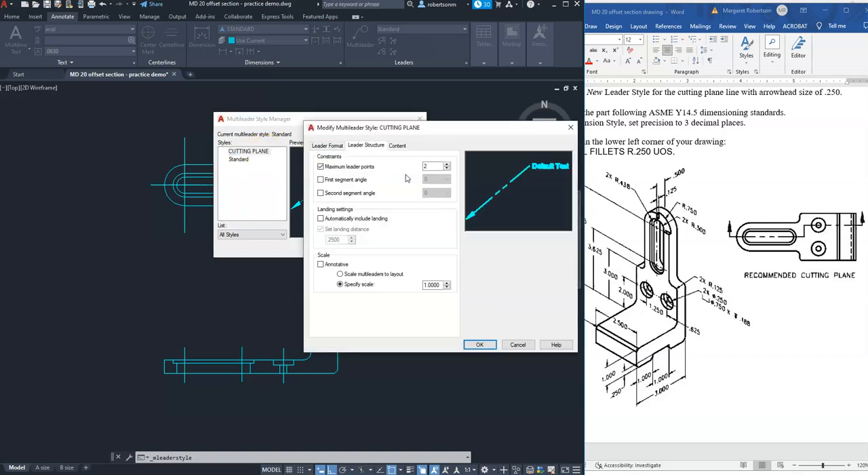
pyautogui.click(327, 146)
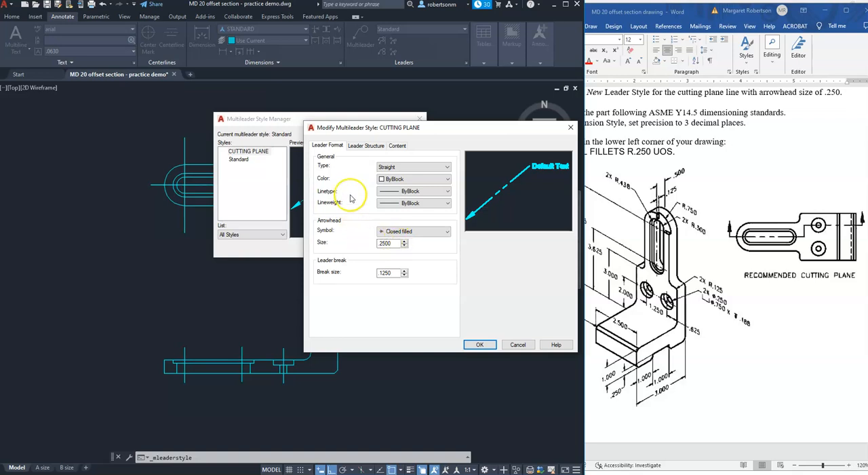
pyautogui.click(367, 147)
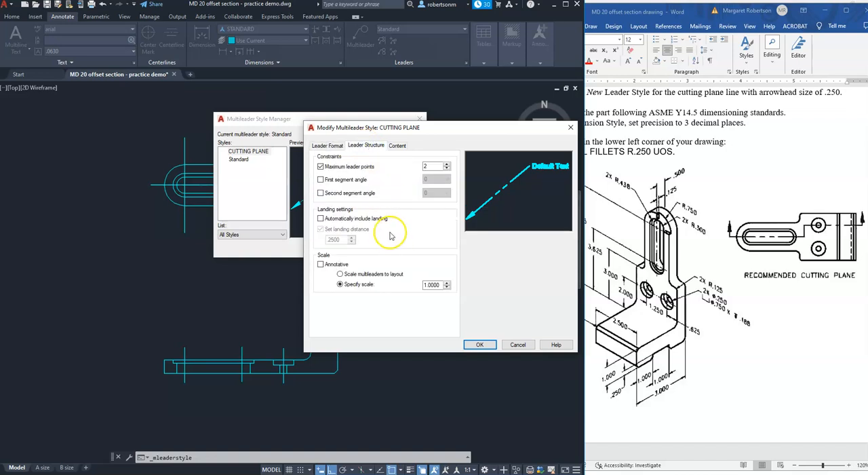
pyautogui.click(321, 219)
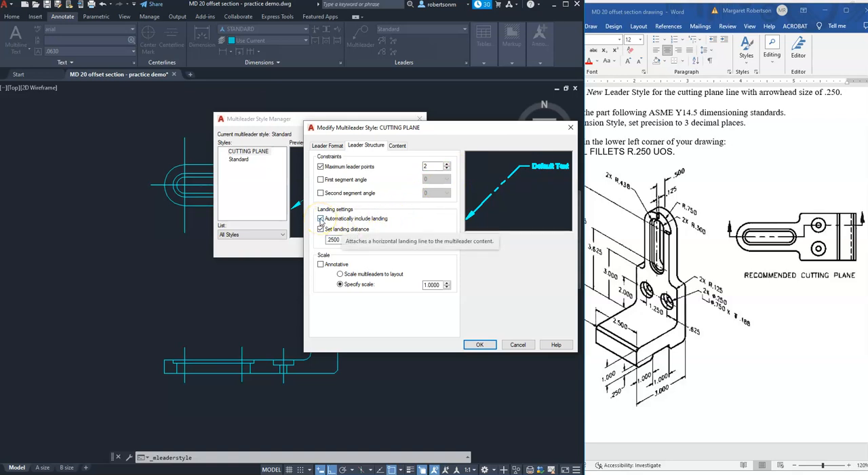
pyautogui.click(320, 219)
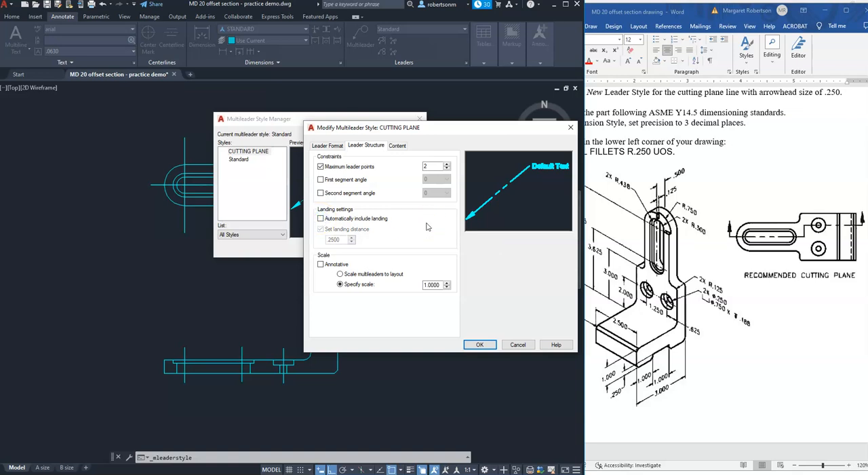
pyautogui.click(481, 345)
# Make CUTTING PLANE the current multileader style and close the style manager.
pyautogui.click(237, 234)
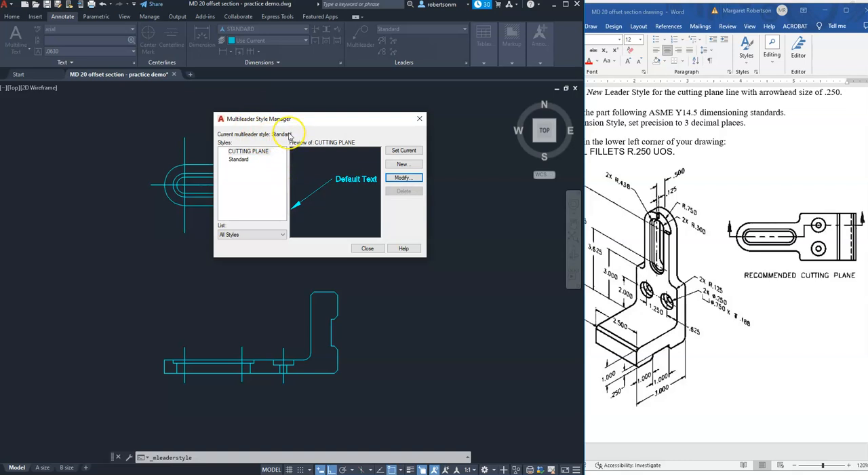
pyautogui.click(261, 151)
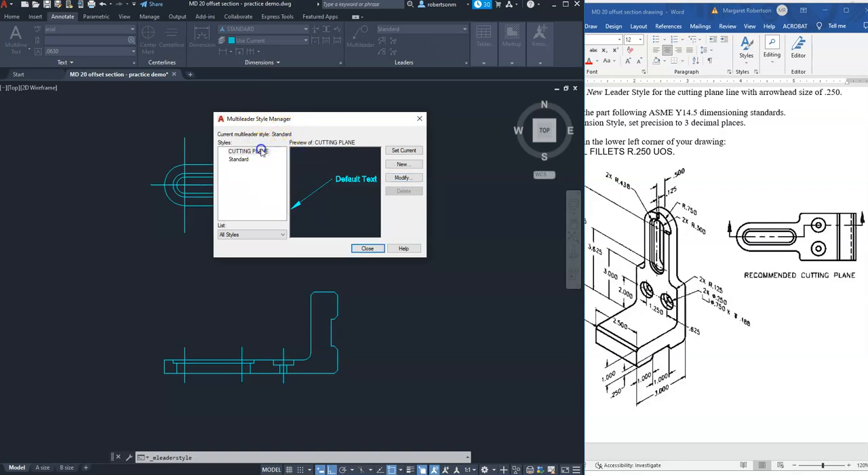
pyautogui.click(399, 154)
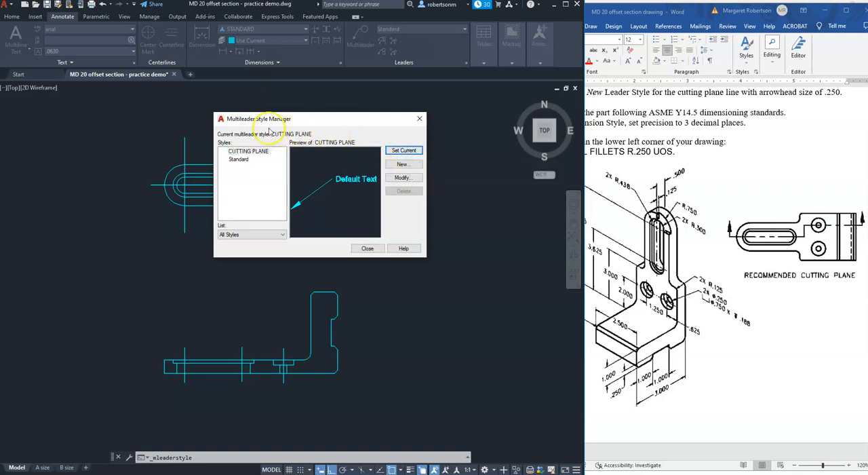
pyautogui.click(368, 249)
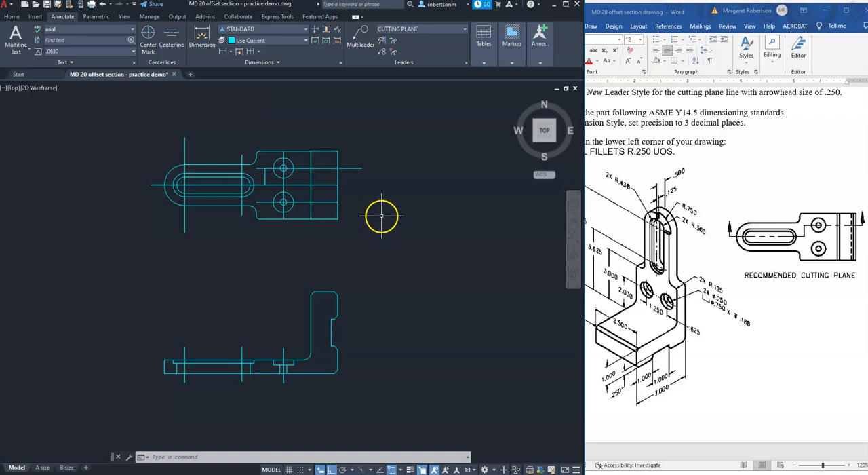
# With object snap tracking on, add a textless upward multileader arrow about 0.77 long at the right end of the cutting line.
pyautogui.click(381, 469)
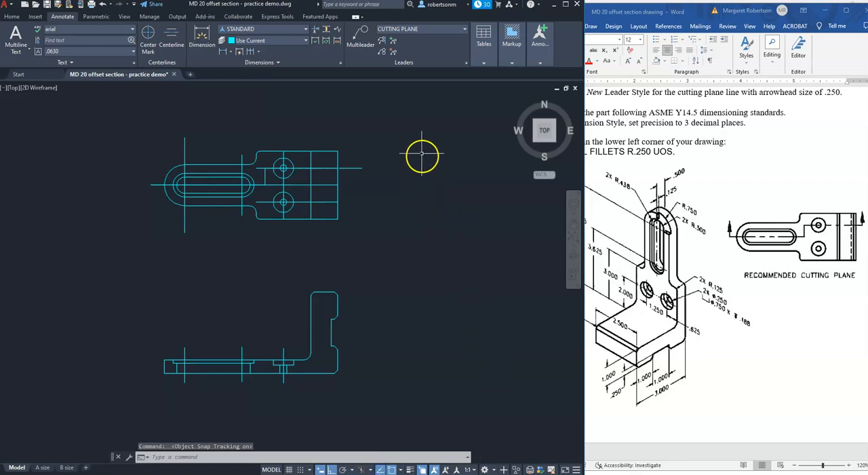
pyautogui.click(365, 30)
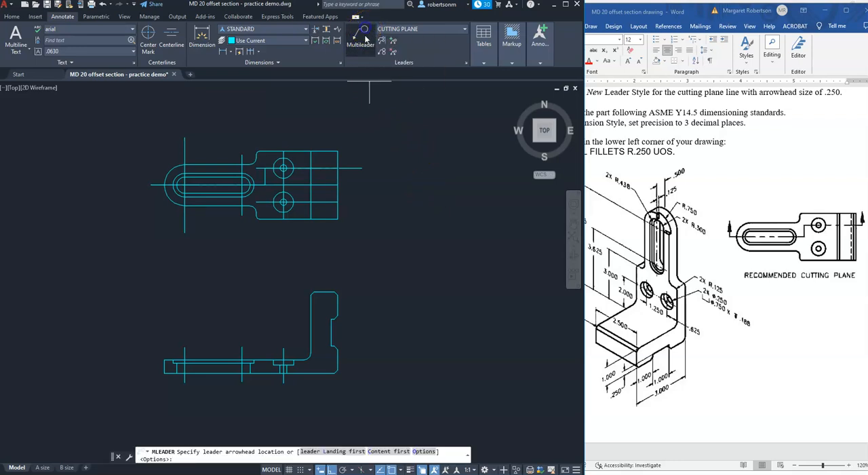
pyautogui.click(363, 146)
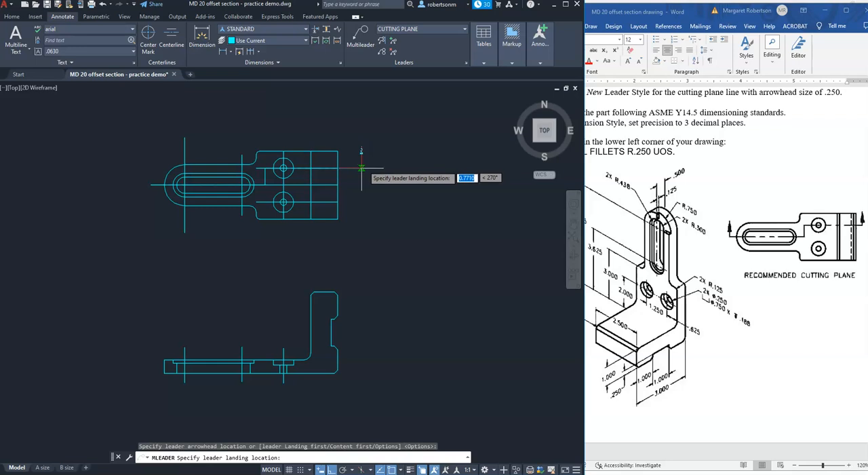
pyautogui.click(363, 164)
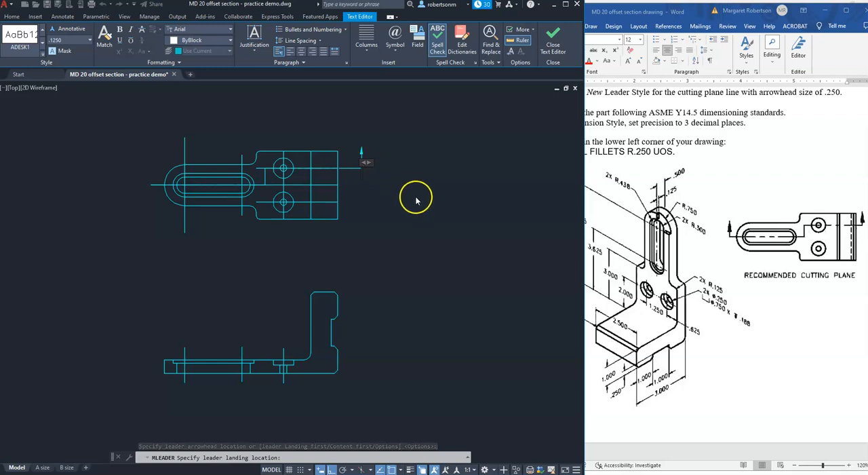
pyautogui.press('Escape')
pyautogui.click(454, 242)
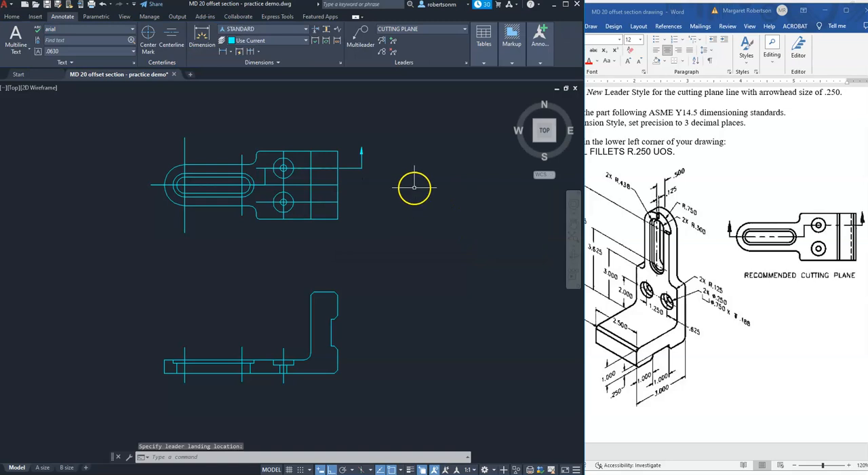
# Add a textless upward multileader arrow about 0.7 long at the left end of the top view's cutting line.
pyautogui.click(363, 32)
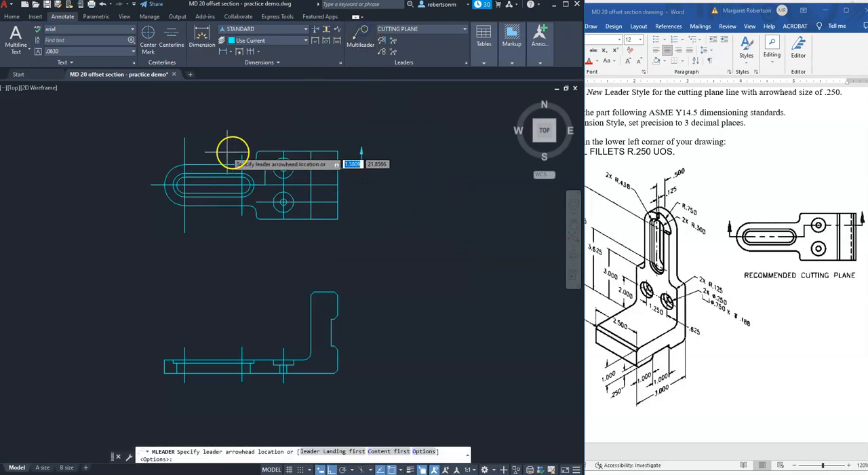
pyautogui.click(151, 165)
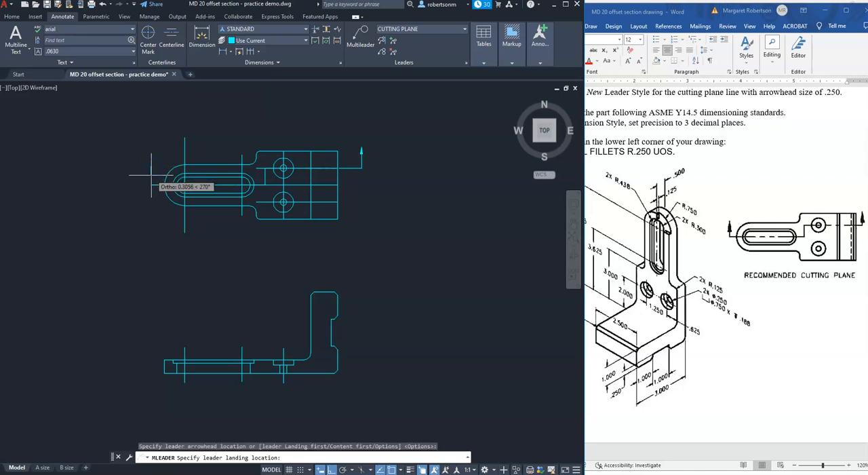
pyautogui.click(150, 184)
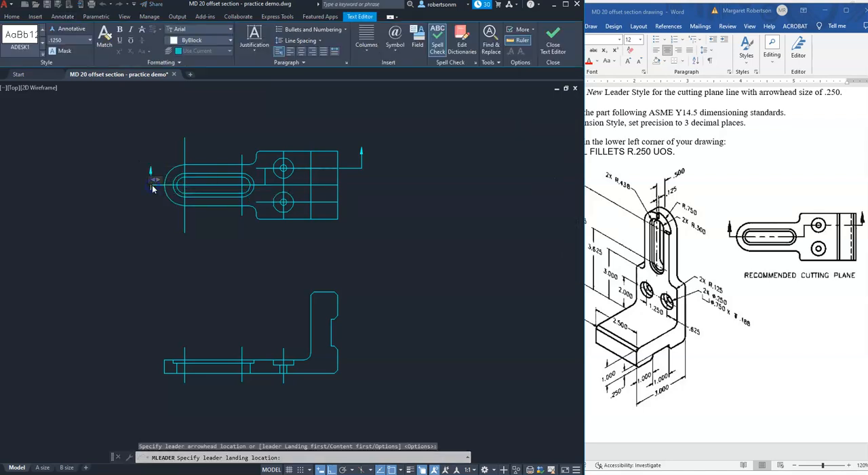
pyautogui.click(142, 195)
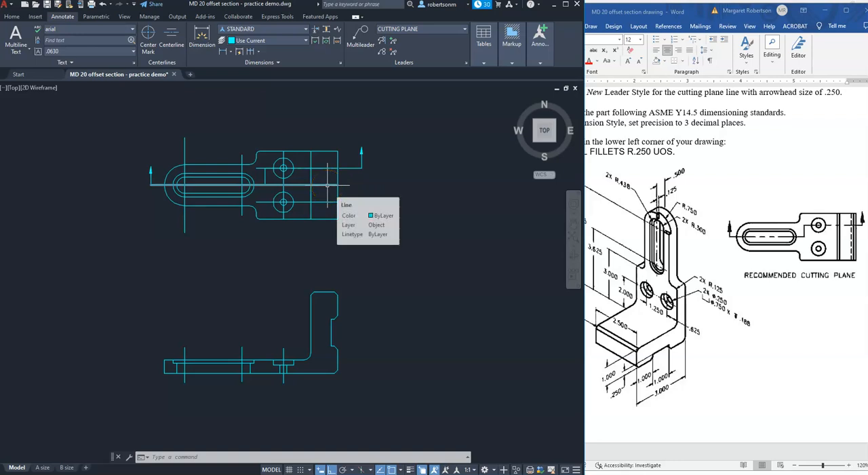
# Erase the two horizontal construction lines overlapping the cutting line through the slot centre and the upper hole.
pyautogui.click(326, 184)
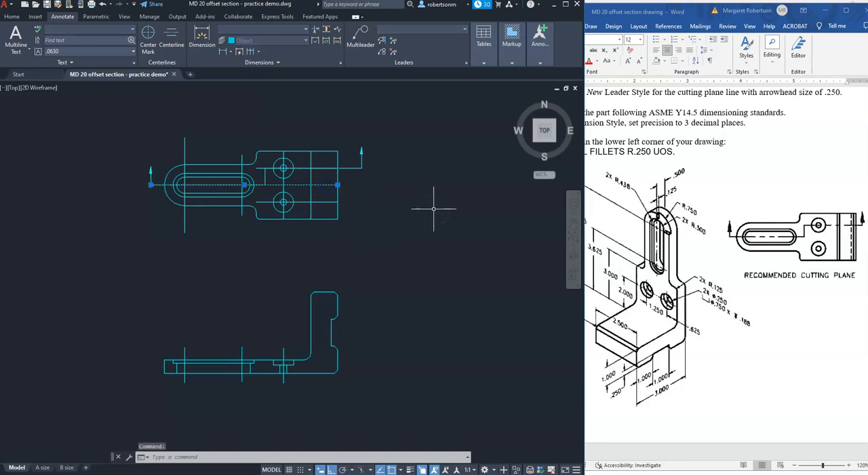
pyautogui.press('Return')
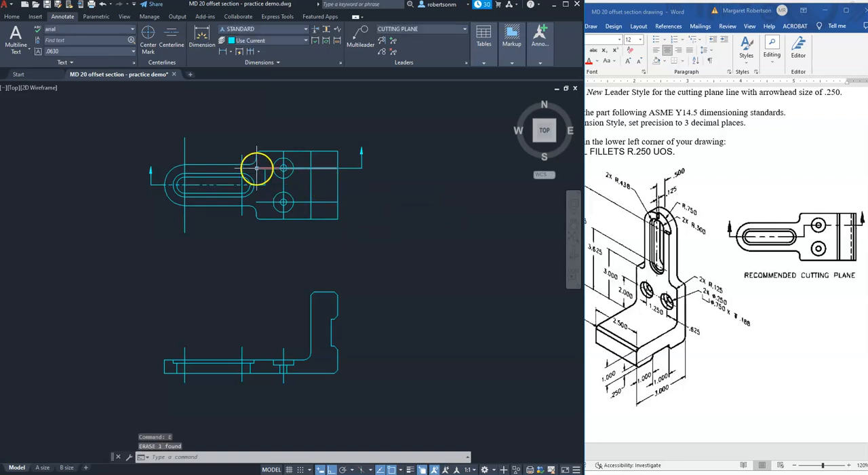
pyautogui.click(257, 168)
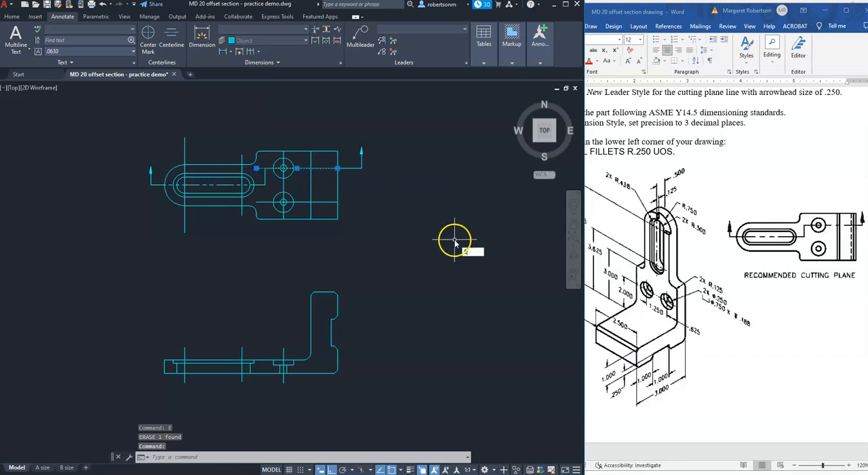
pyautogui.press('Escape')
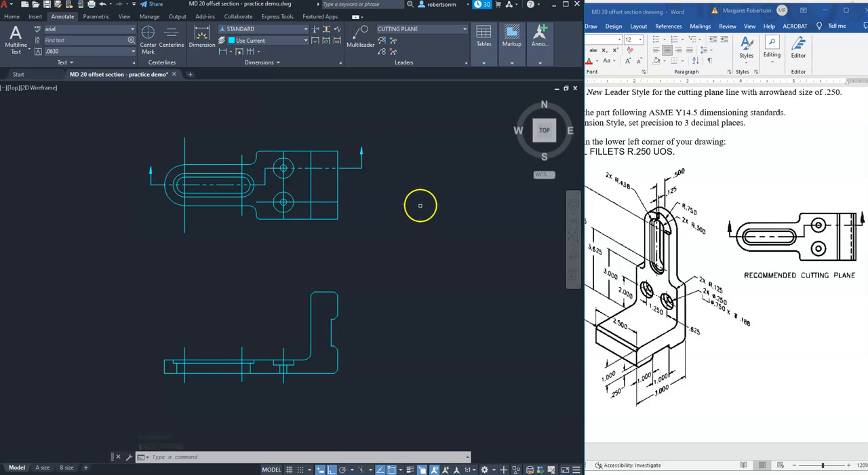
# Shorten the lower hole's horizontal centreline at both ends using the Nearest snap, leaving it about 1.56 long.
pyautogui.click(330, 201)
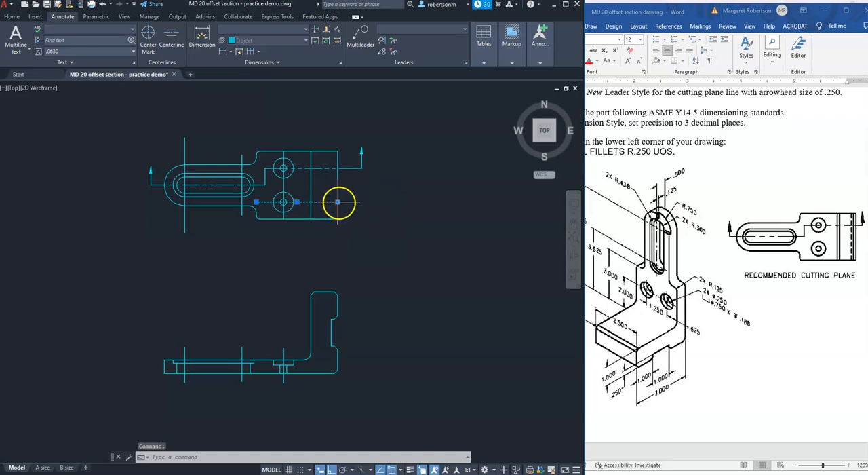
pyautogui.click(336, 202)
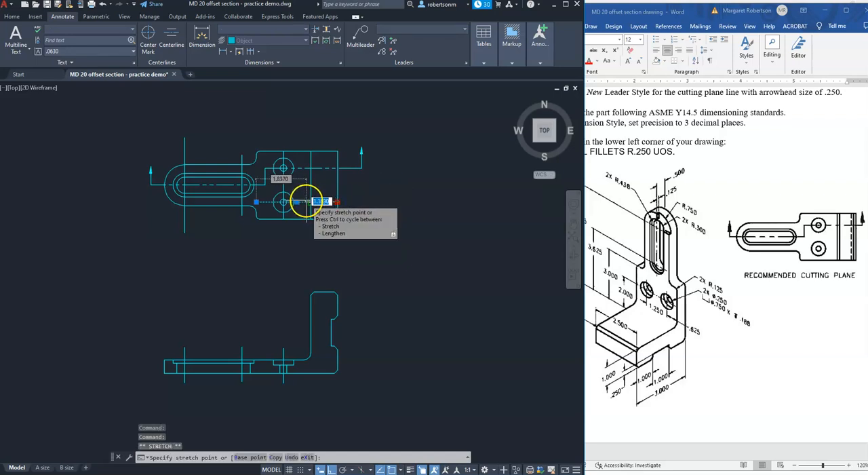
pyautogui.keyDown('shift'); pyautogui.rightClick(298, 202); pyautogui.keyUp('shift')
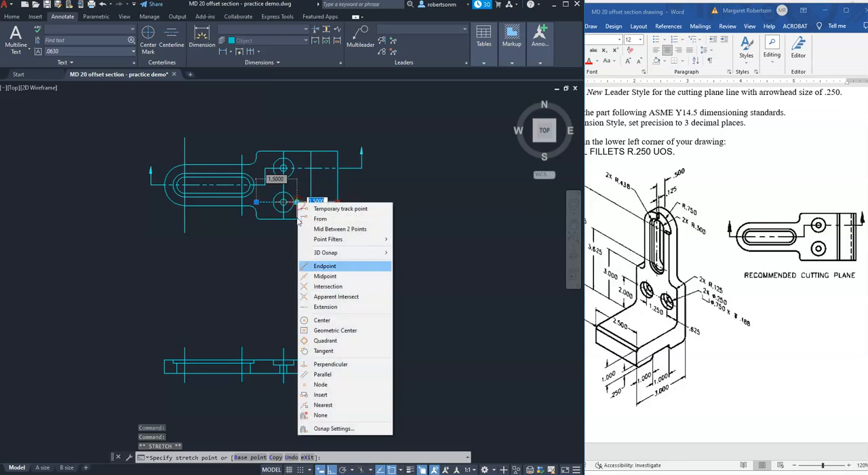
pyautogui.click(323, 404)
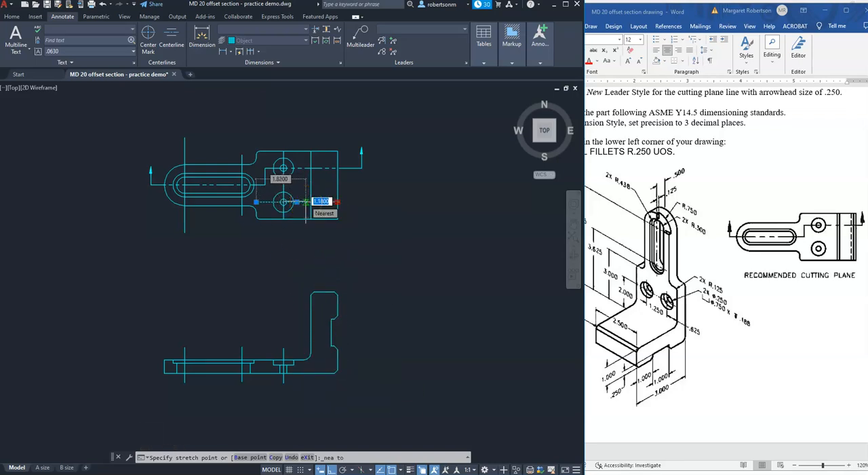
pyautogui.click(305, 201)
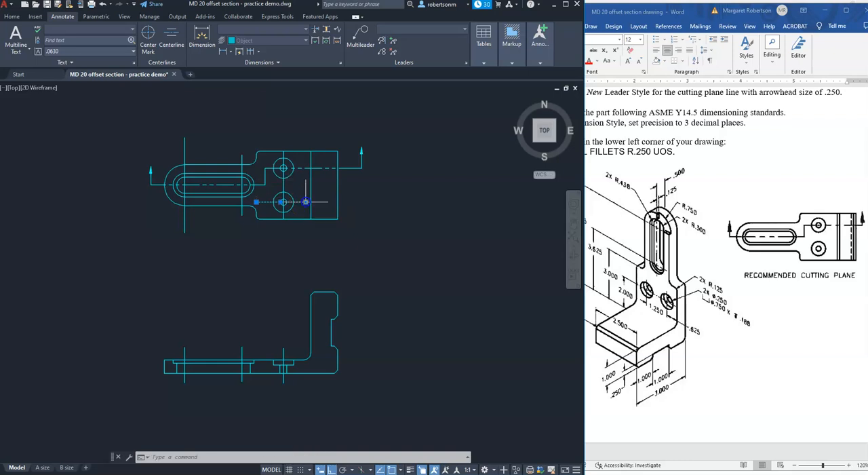
pyautogui.click(256, 202)
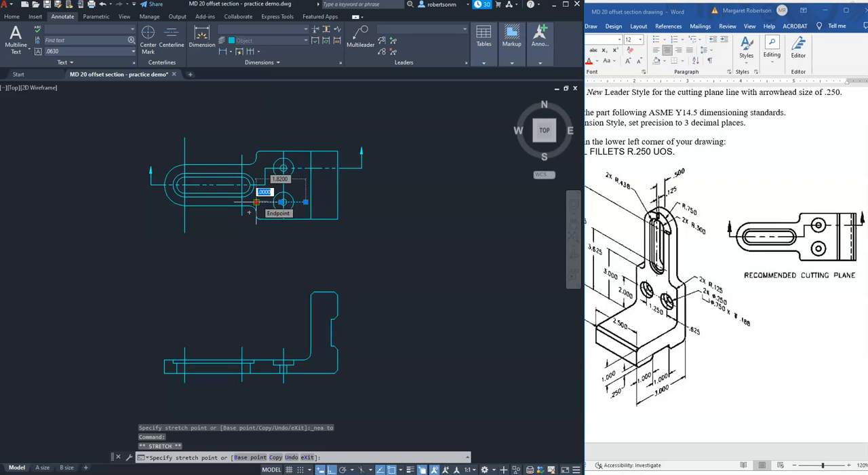
pyautogui.keyDown('shift'); pyautogui.rightClick(257, 201); pyautogui.keyUp('shift')
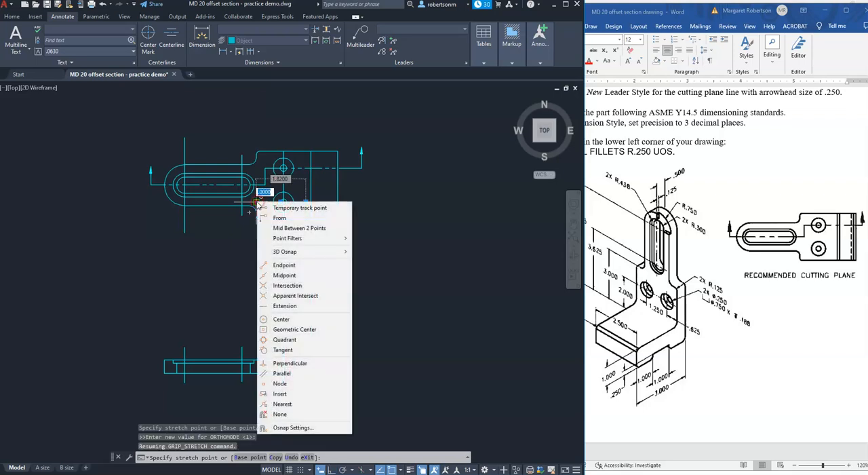
pyautogui.click(282, 403)
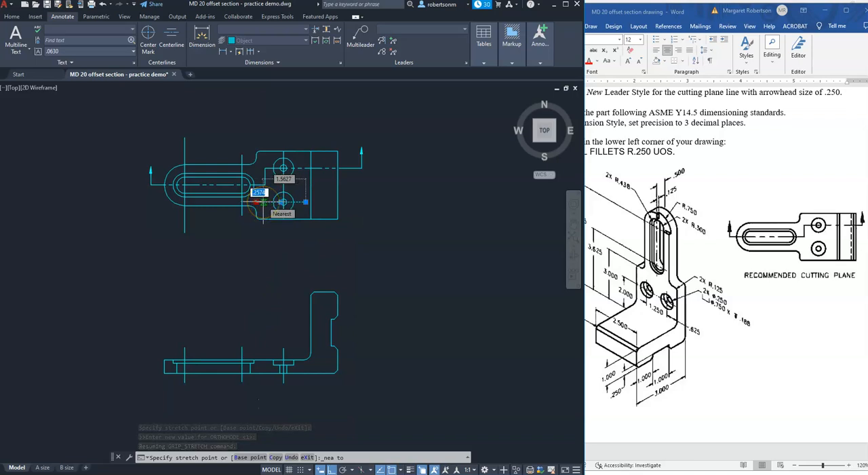
pyautogui.click(263, 201)
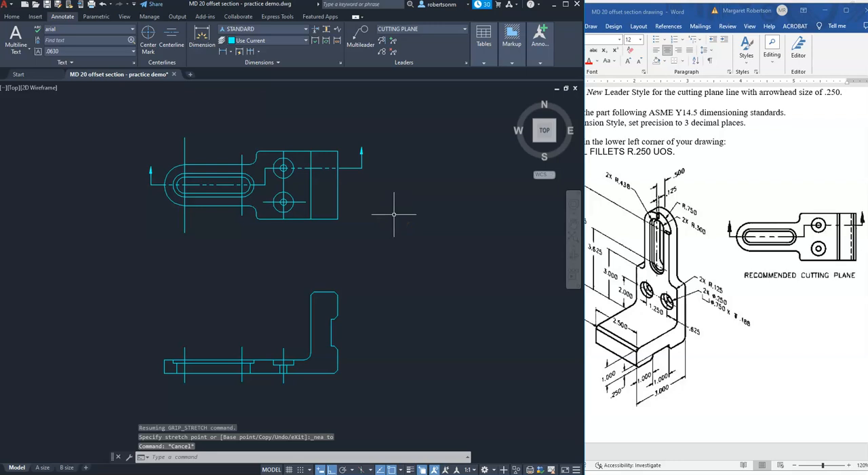
# Shorten the vertical centreline at the slot's left end so it extends only slightly beyond the part outline above and below.
pyautogui.click(185, 138)
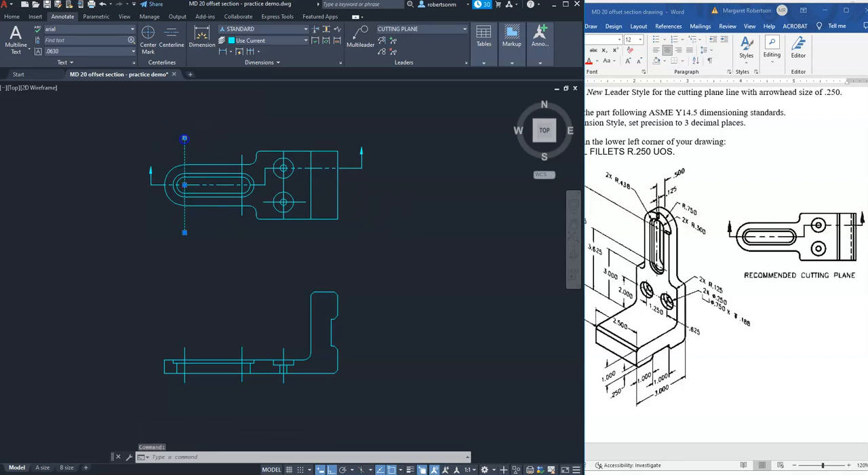
pyautogui.click(184, 136)
pyautogui.click(185, 155)
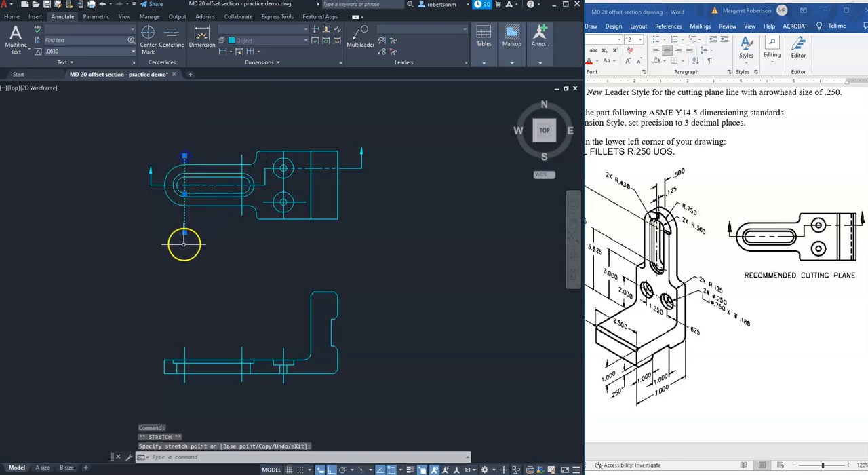
pyautogui.click(184, 231)
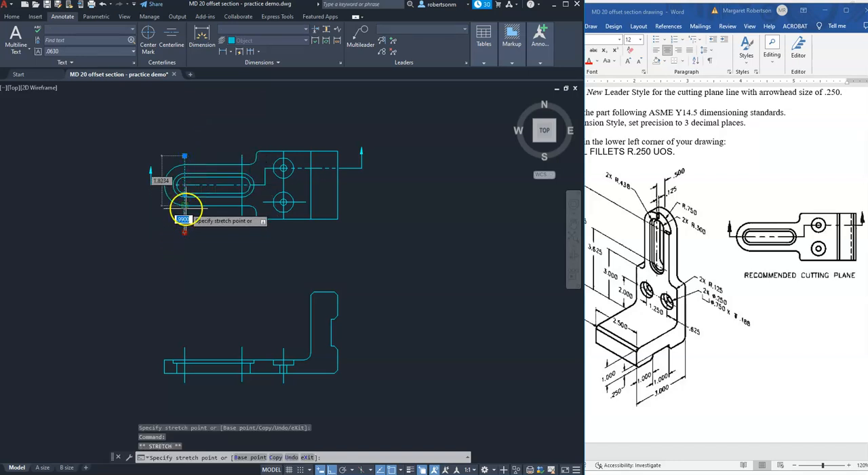
pyautogui.click(184, 216)
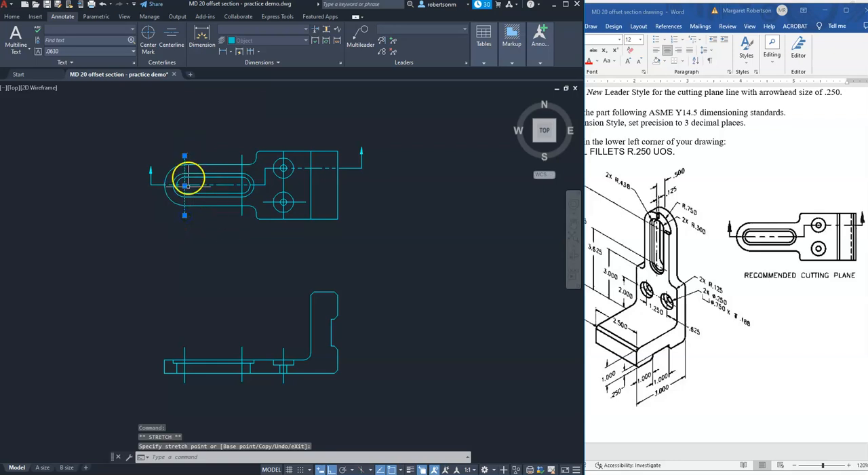
pyautogui.press('Escape')
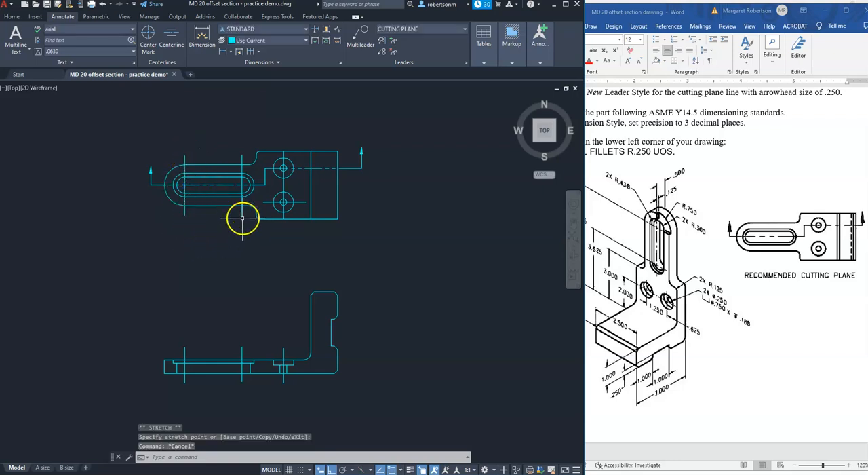
# Shorten the vertical centreline at the slot's right end so both ends stop just outside the outer slot outline.
pyautogui.click(245, 211)
pyautogui.press('Escape')
pyautogui.write('z')
pyautogui.press('Return')
pyautogui.click(159, 240)
pyautogui.click(424, 117)
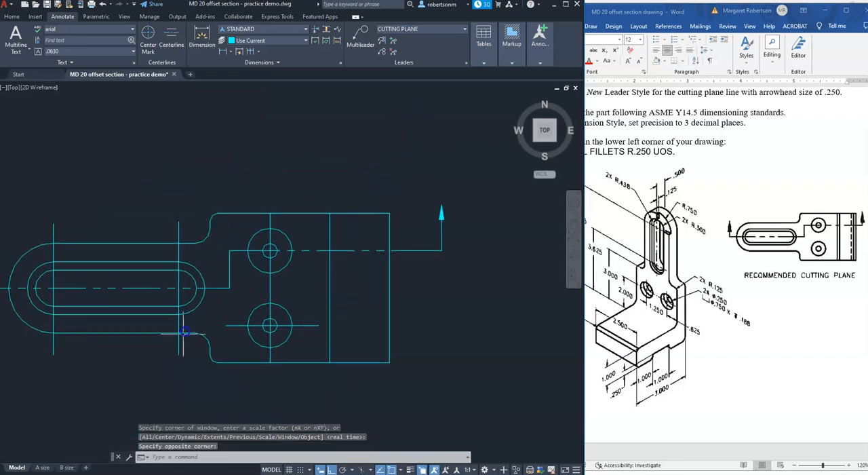
pyautogui.click(179, 353)
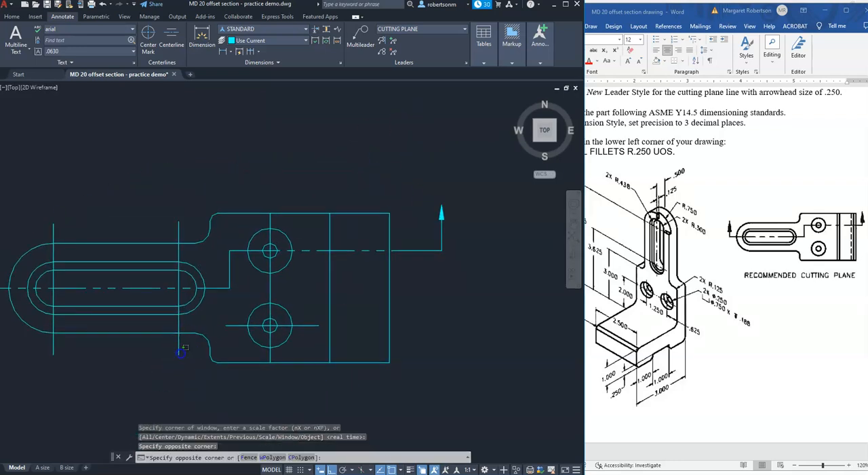
pyautogui.click(178, 354)
pyautogui.click(178, 353)
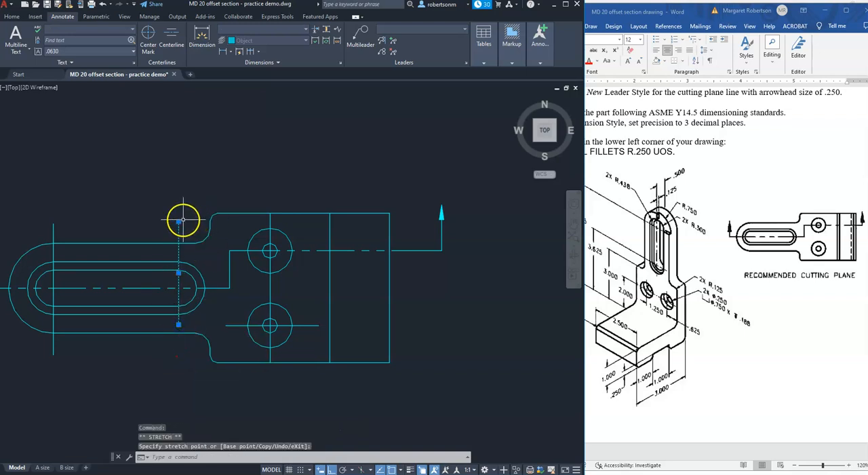
pyautogui.click(178, 251)
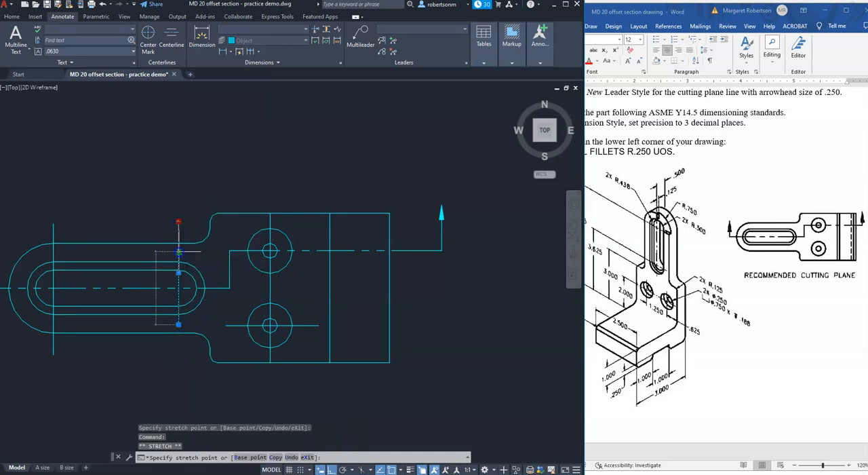
pyautogui.press('Escape')
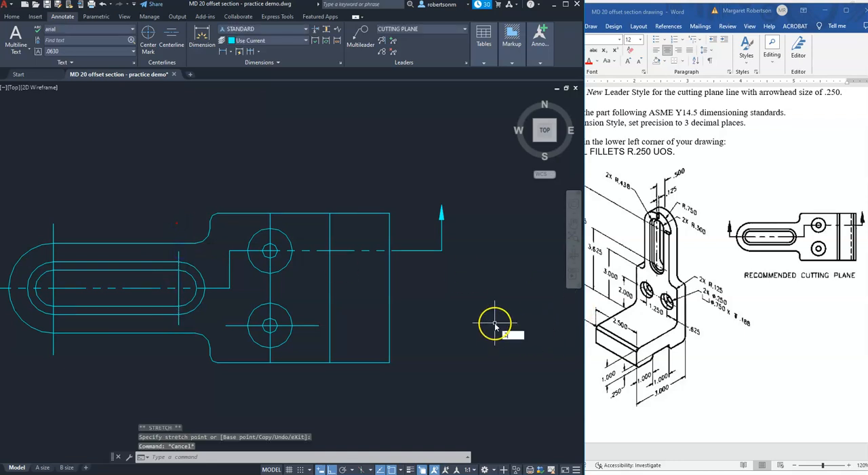
# Move the hole and slot centrelines in the top and front views, except the cutting line, to the Center layer.
pyautogui.write('z')
pyautogui.press('Return')
pyautogui.write('p')
pyautogui.press('Return')
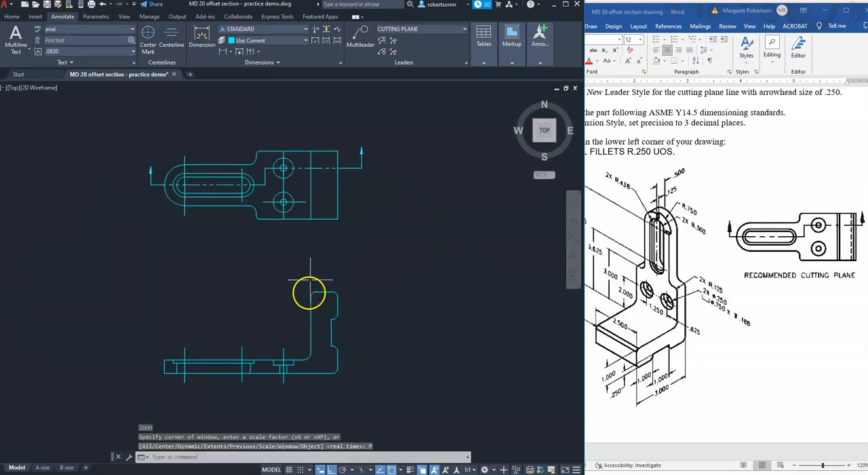
pyautogui.click(302, 201)
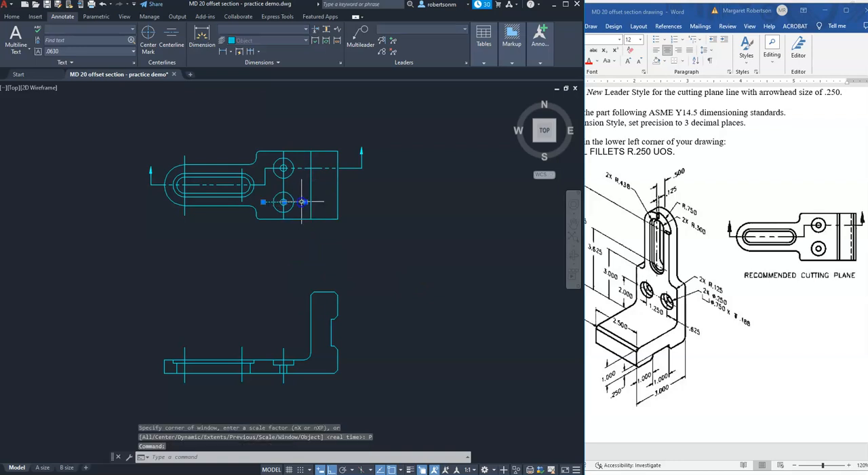
pyautogui.click(284, 183)
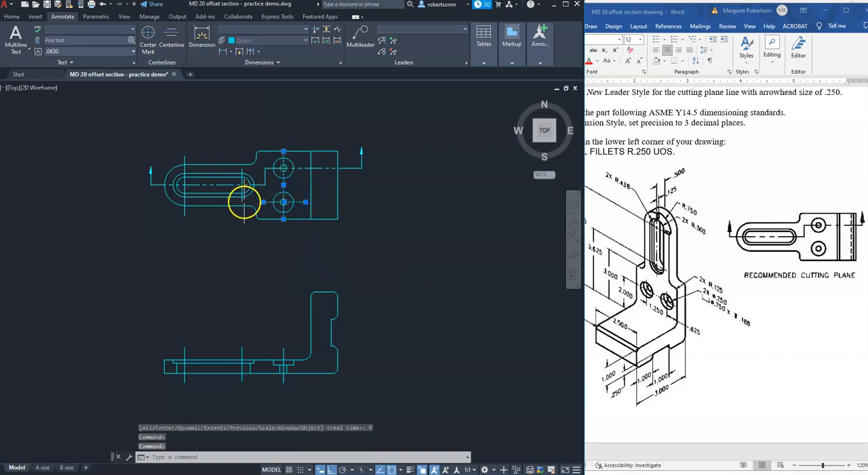
pyautogui.click(242, 200)
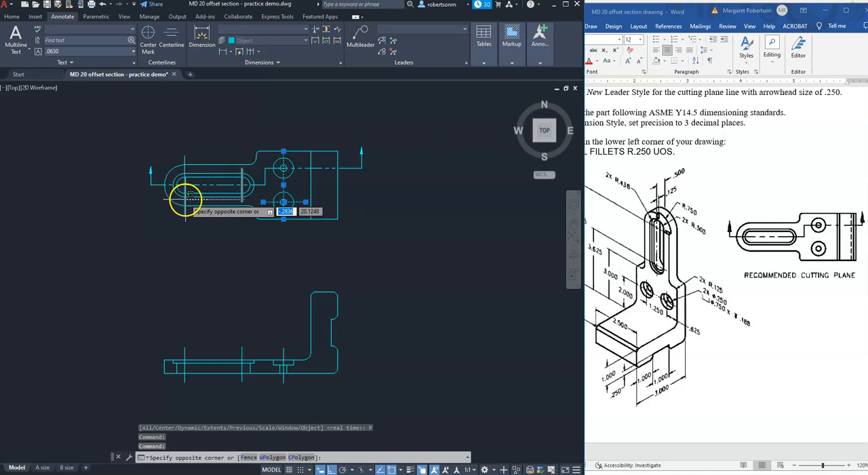
pyautogui.click(182, 157)
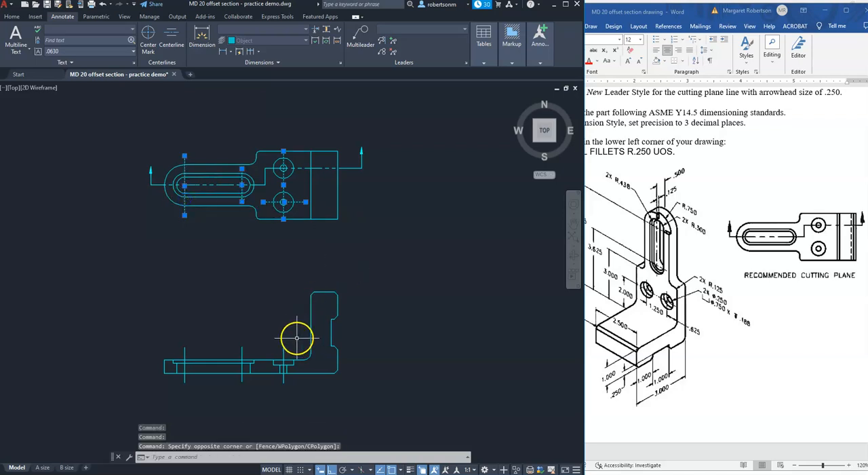
pyautogui.click(177, 350)
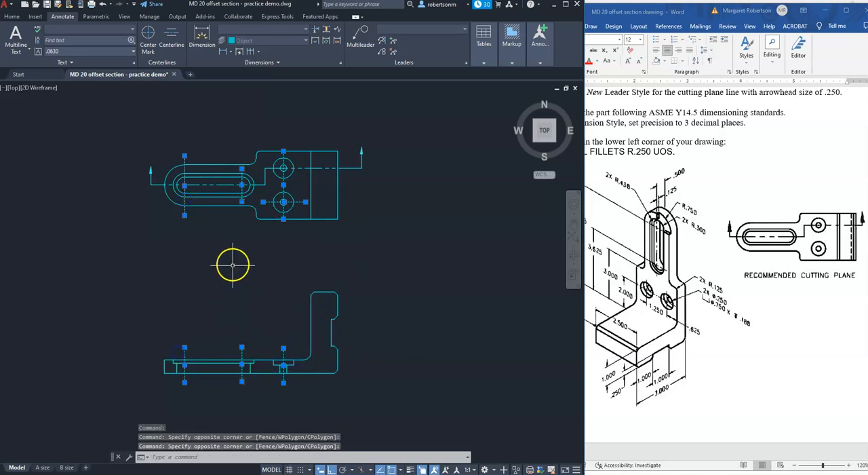
pyautogui.click(12, 17)
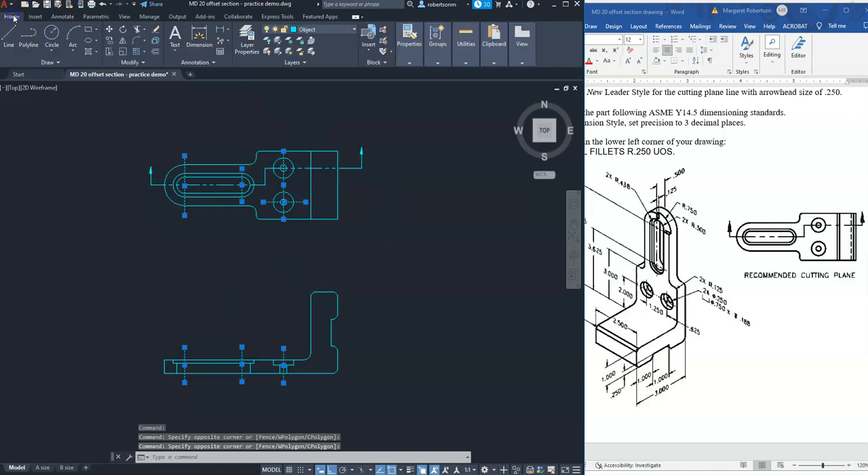
pyautogui.click(354, 31)
pyautogui.click(322, 51)
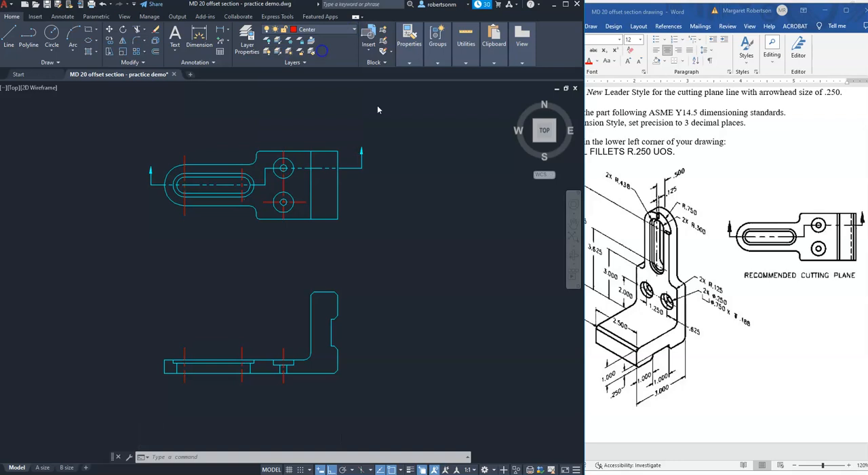
# Draw a vertical projection line from the notch's upper inner corner in the front view to the top view's upper edge.
pyautogui.click(404, 257)
pyautogui.press('Escape')
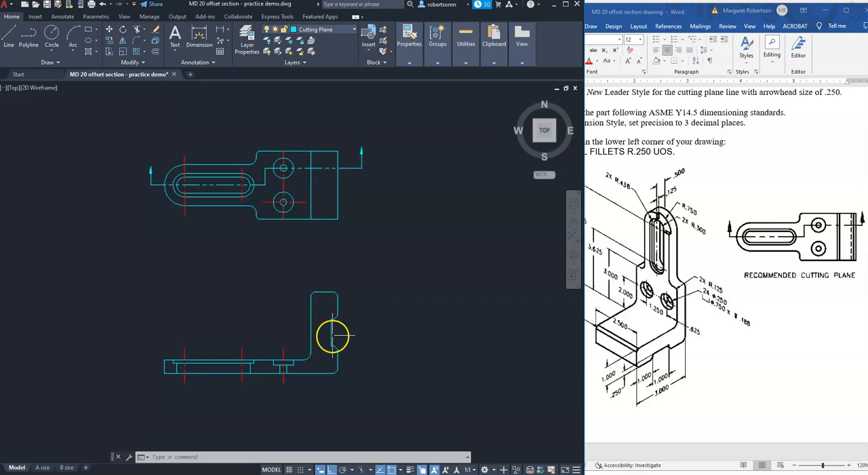
pyautogui.write('l')
pyautogui.press('Return')
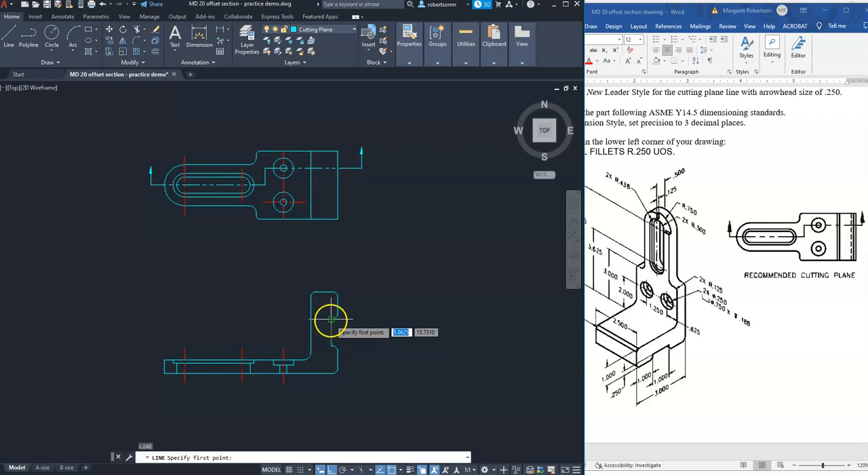
pyautogui.click(331, 319)
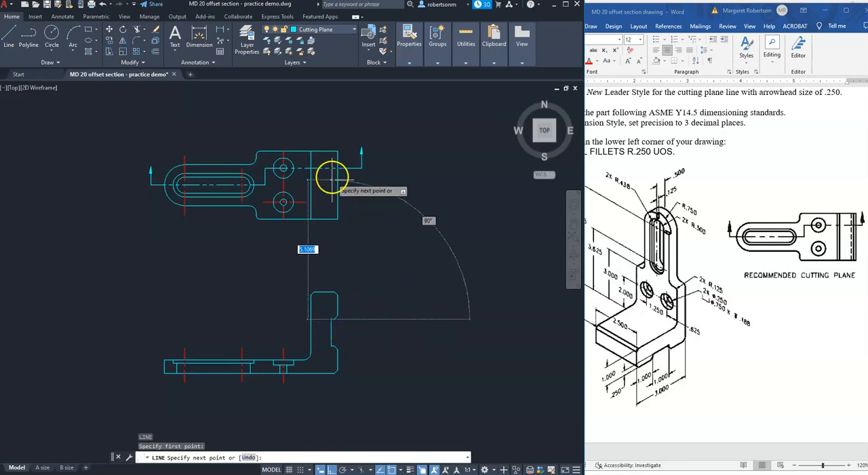
pyautogui.click(331, 153)
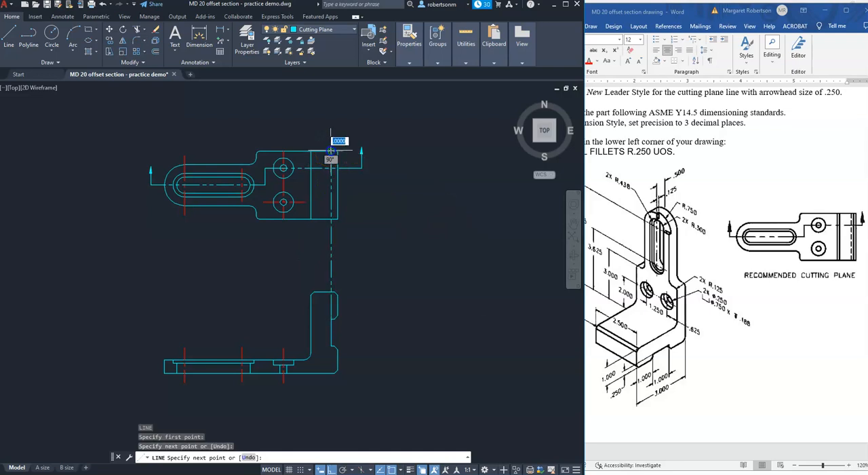
pyautogui.press('Return')
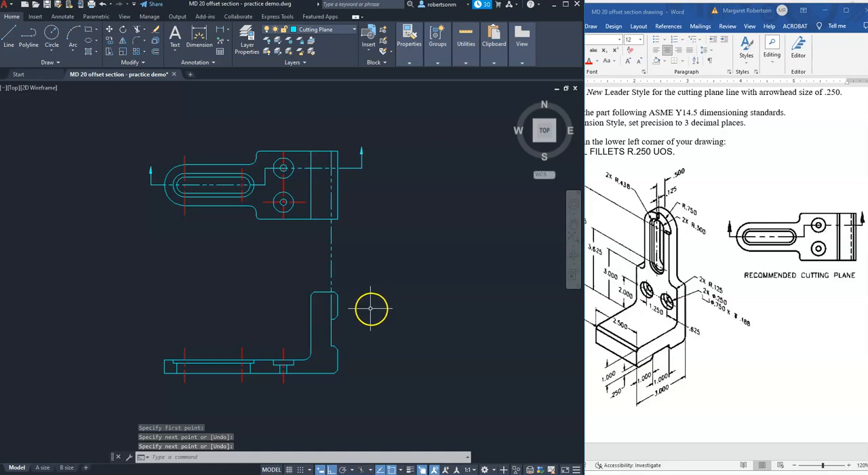
# Shorten the projection line's lower end to the top view's lower edge so it spans only the top view.
pyautogui.click(331, 306)
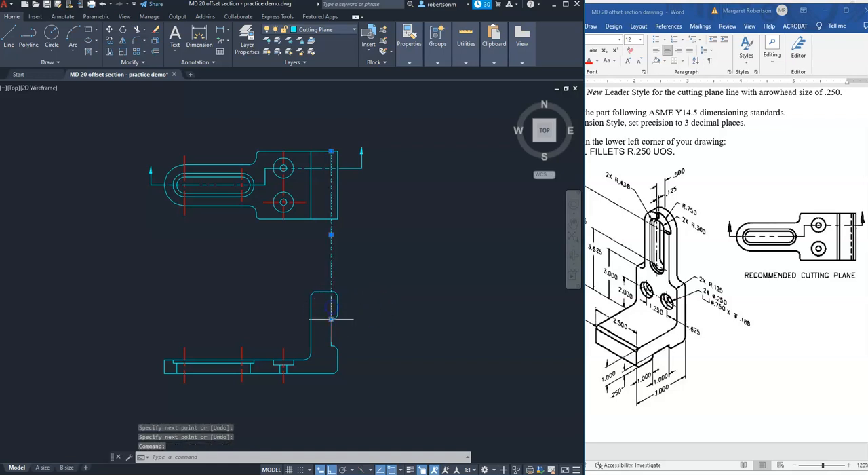
pyautogui.click(331, 318)
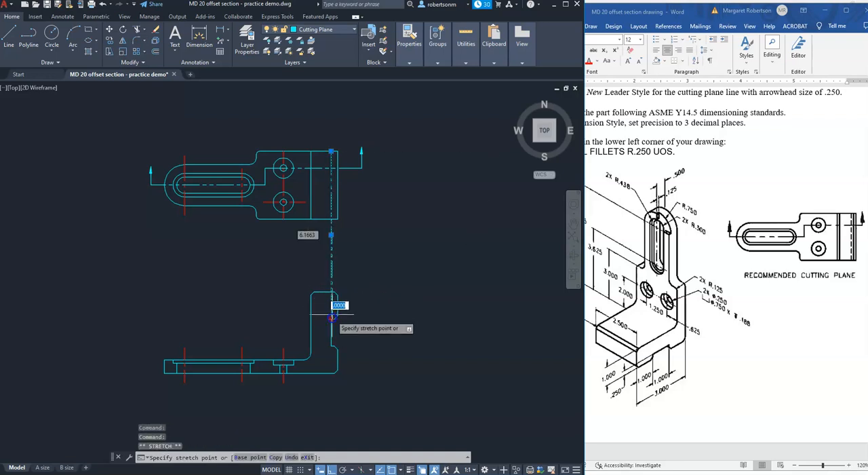
pyautogui.click(331, 219)
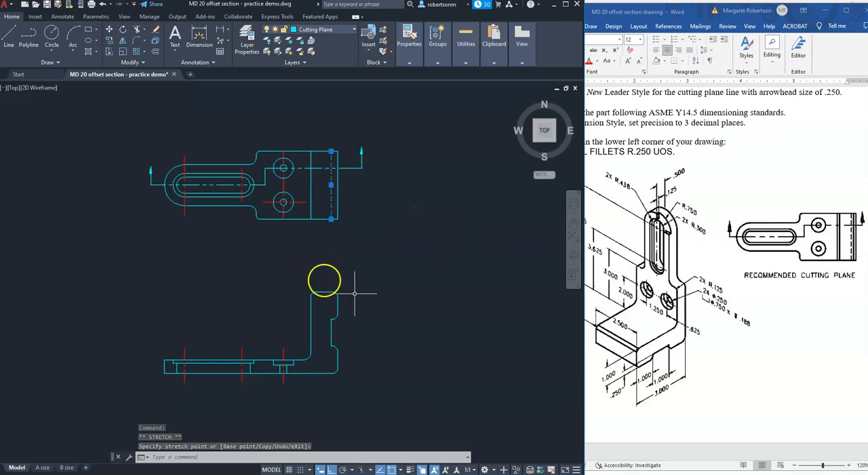
# Move the notch line in the top view to the Hidden layer and make Hatch the current layer.
pyautogui.click(354, 30)
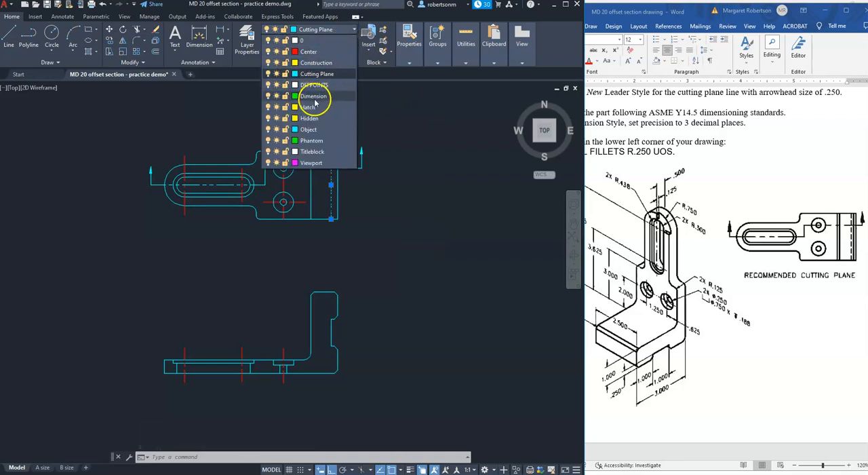
pyautogui.click(312, 120)
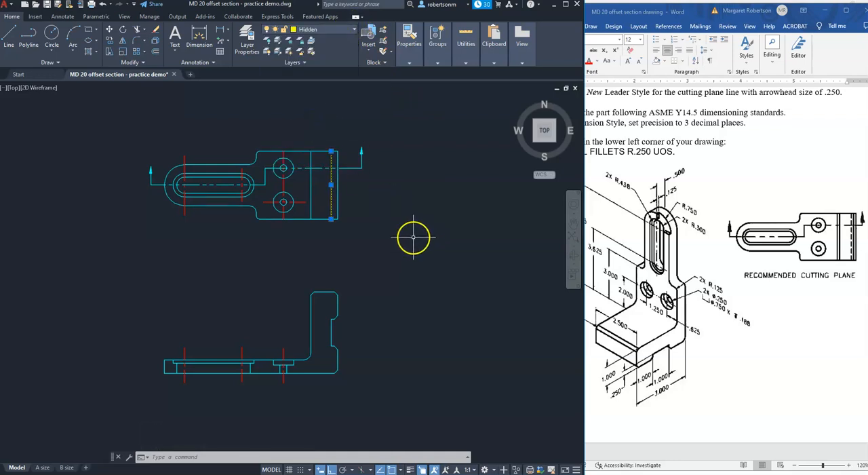
pyautogui.press('Escape')
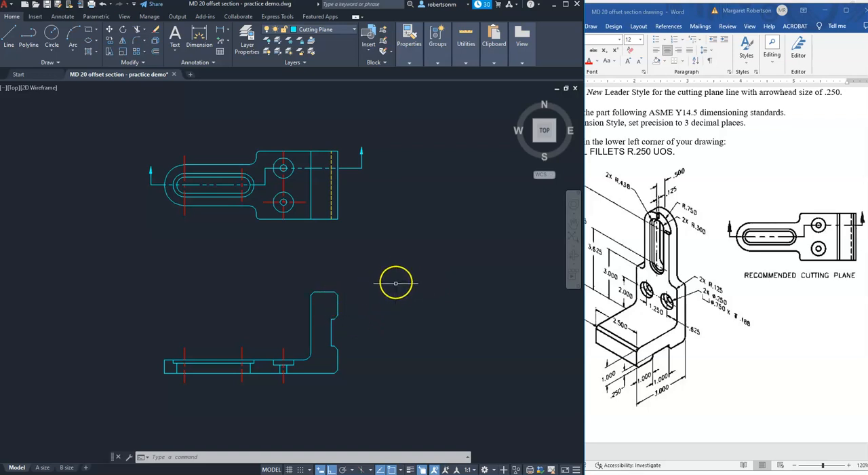
pyautogui.click(353, 31)
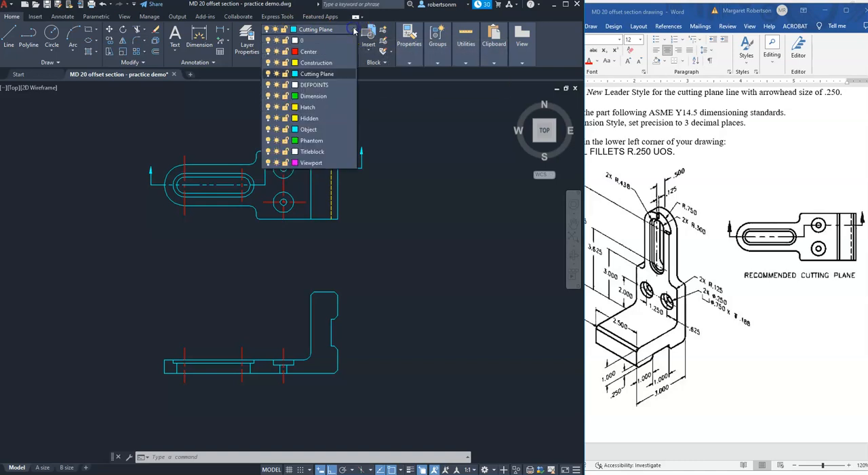
pyautogui.click(308, 107)
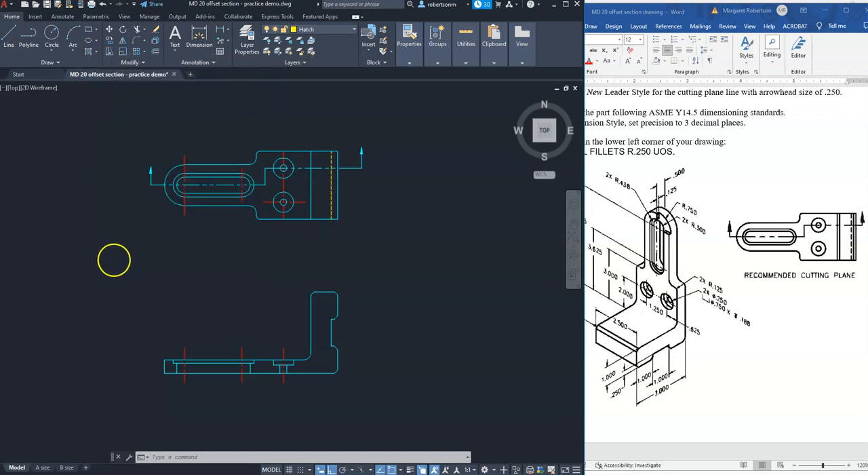
# Examine the viewport scale in the B size layout and return to model space.
pyautogui.click(68, 468)
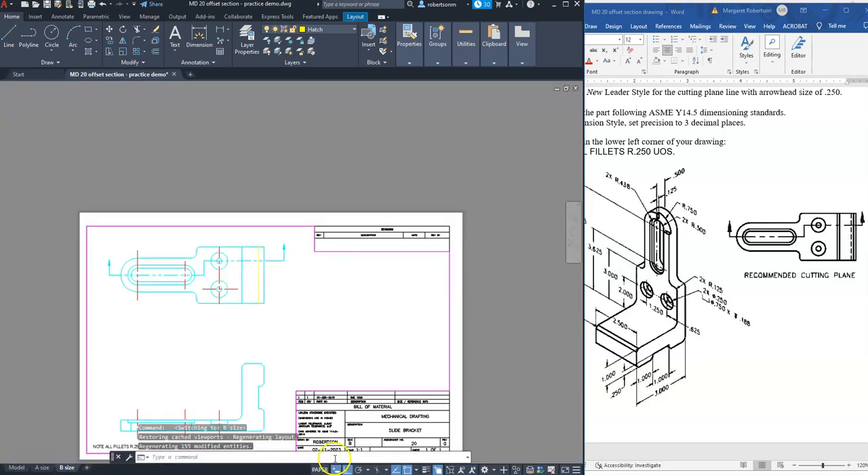
pyautogui.doubleClick(381, 327)
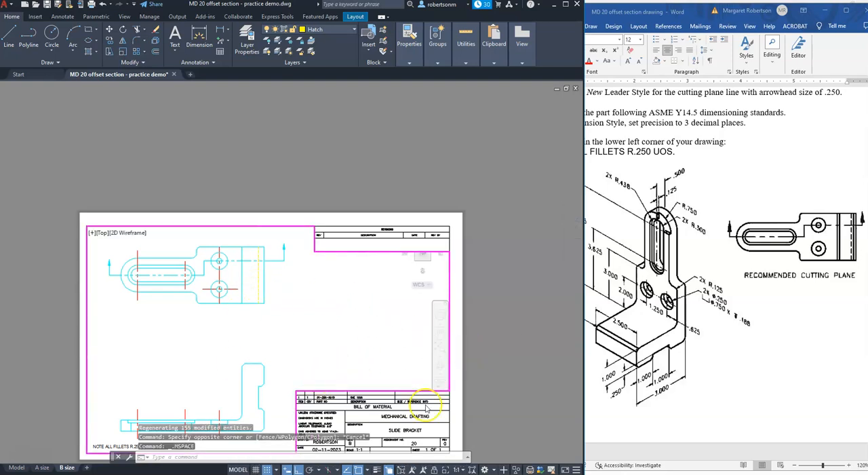
pyautogui.click(455, 468)
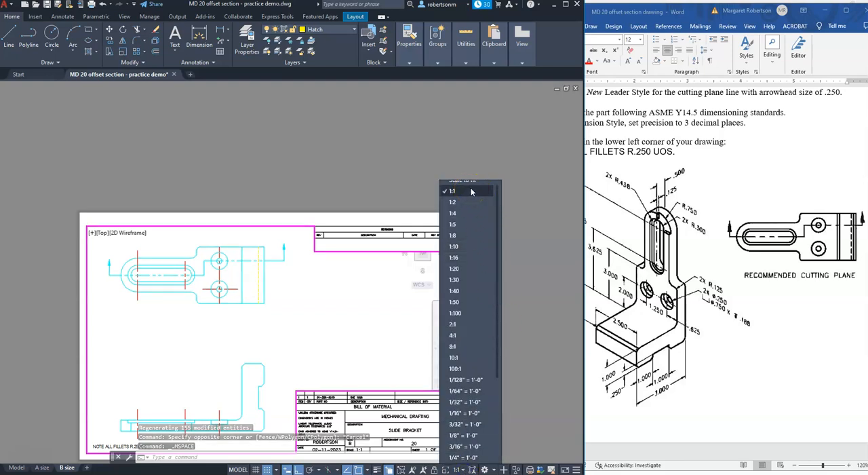
pyautogui.click(521, 248)
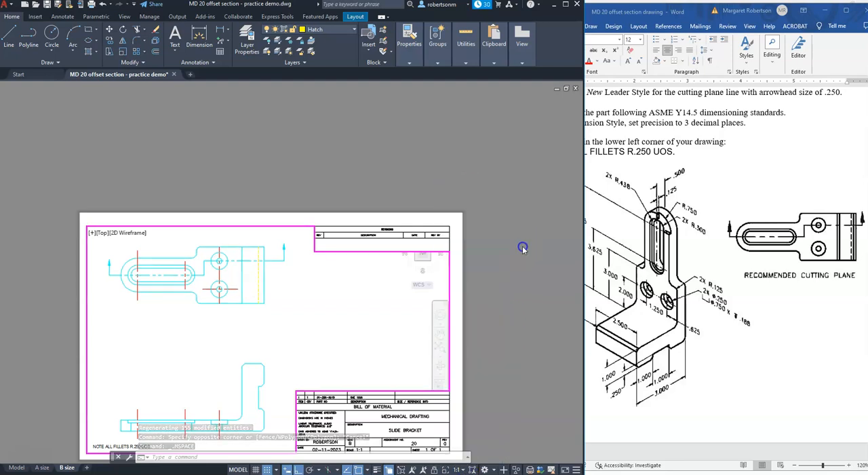
pyautogui.doubleClick(456, 355)
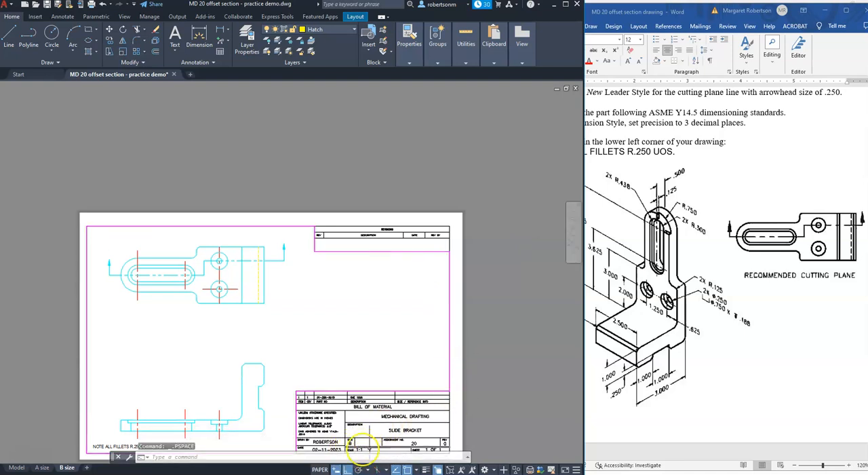
pyautogui.click(15, 467)
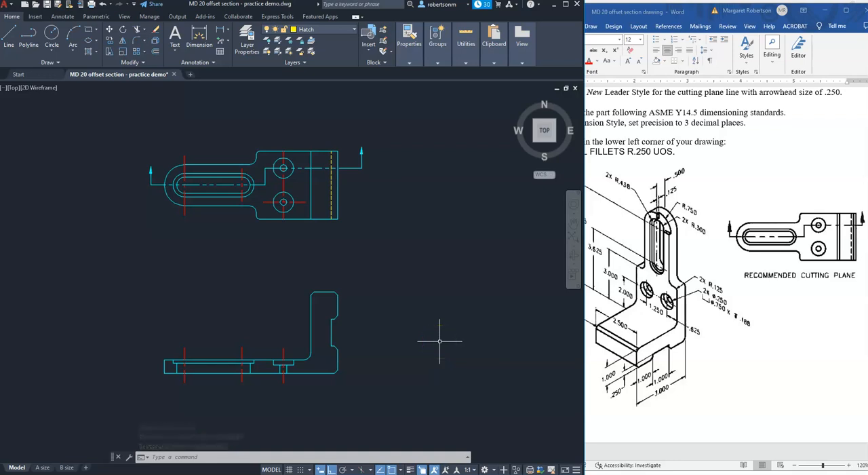
# Hatch the three solid areas of the front section view with the ANSI31 pattern, leaving the slot and counterbored hole open.
pyautogui.click(87, 51)
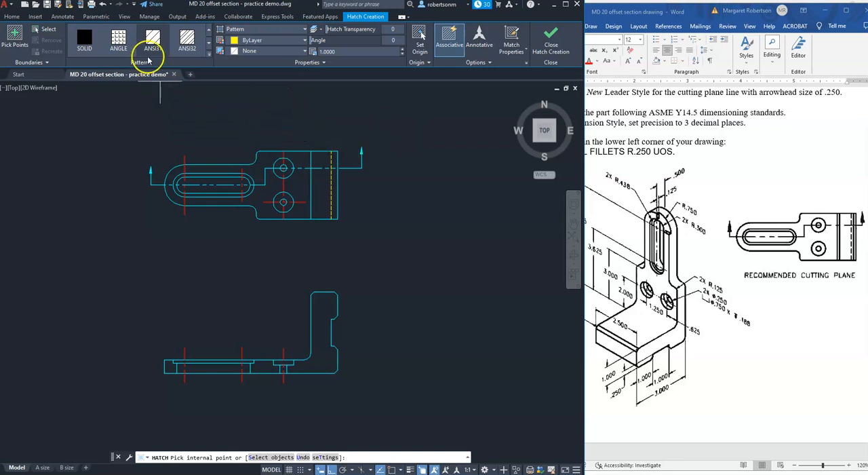
pyautogui.click(154, 38)
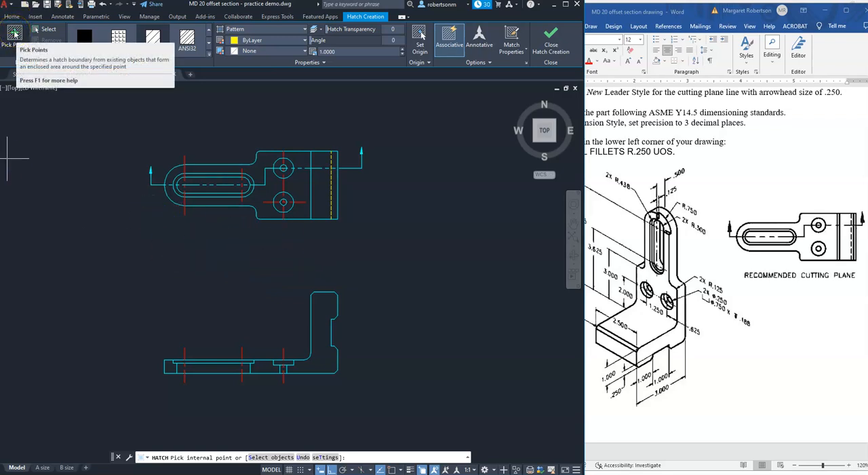
pyautogui.click(14, 31)
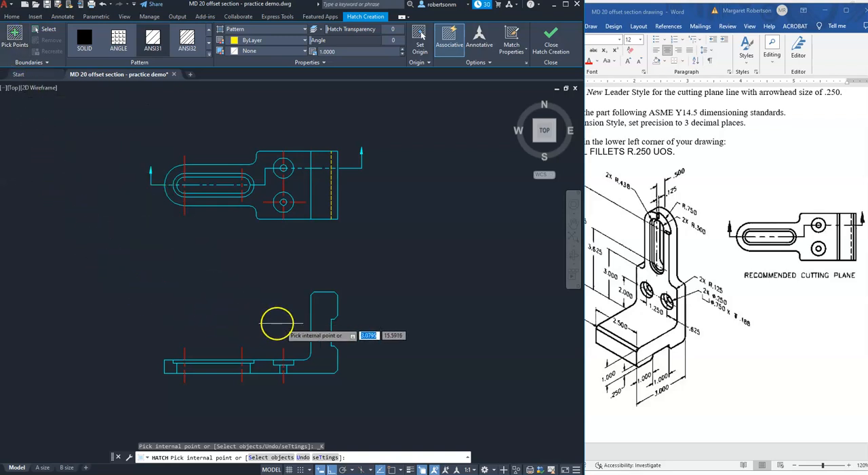
pyautogui.click(315, 312)
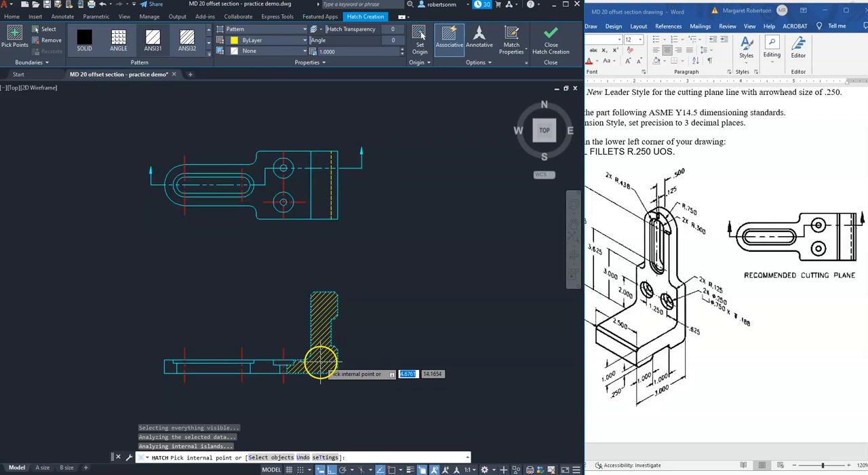
pyautogui.click(262, 367)
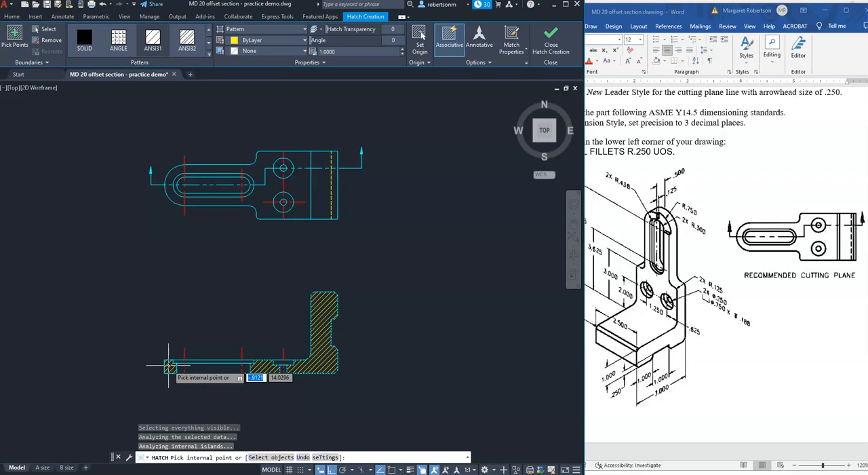
pyautogui.click(169, 366)
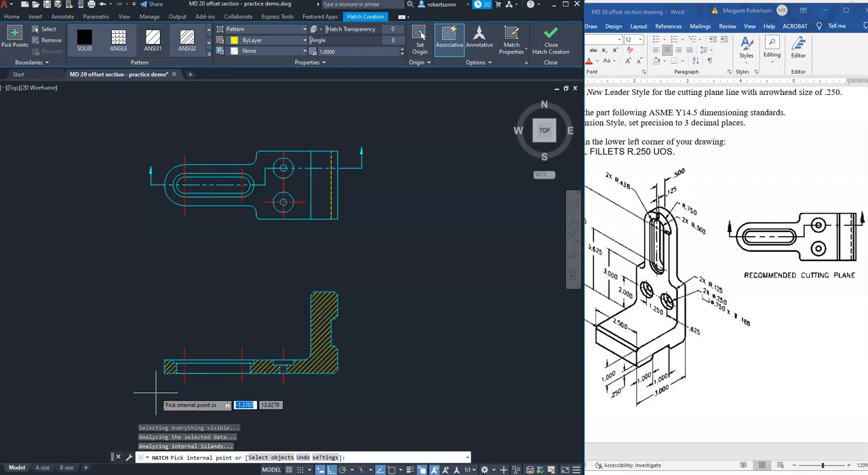
pyautogui.press('Return')
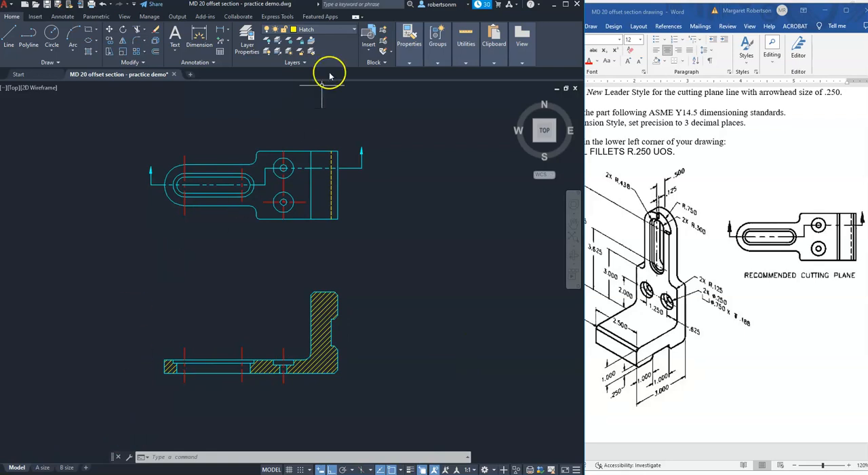
# Make Dimension the current layer and consult the dimensioned reference drawing in Word before returning to AutoCAD.
pyautogui.click(354, 30)
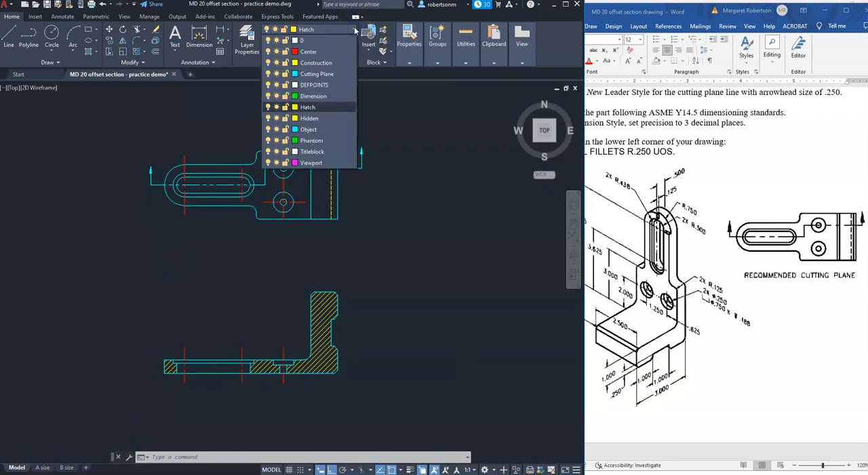
pyautogui.click(315, 97)
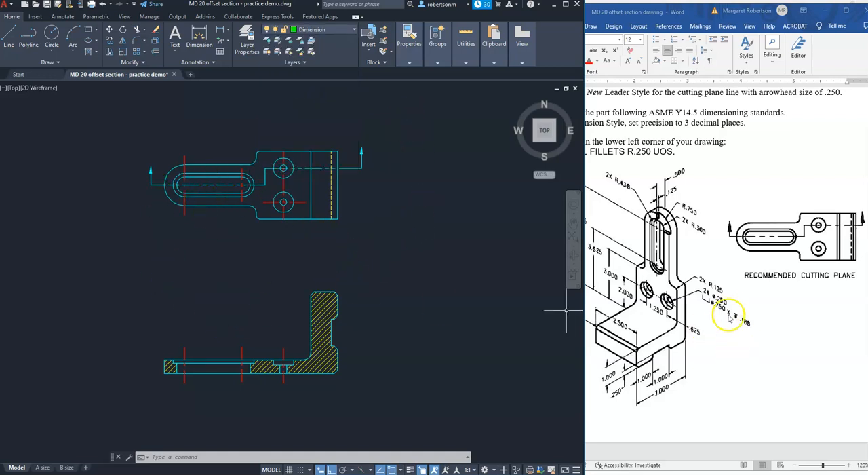
pyautogui.click(717, 263)
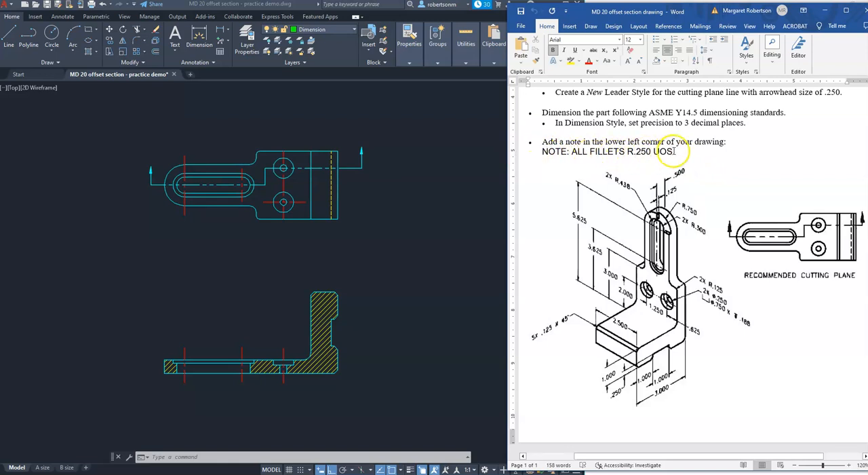
pyautogui.click(429, 390)
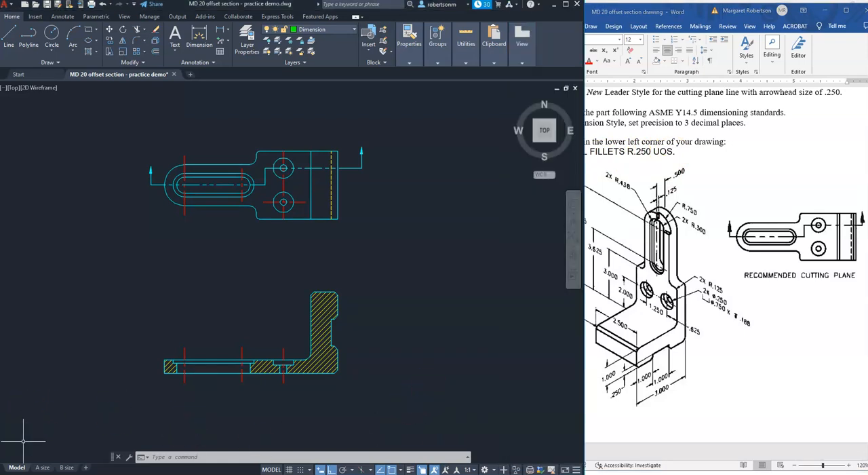